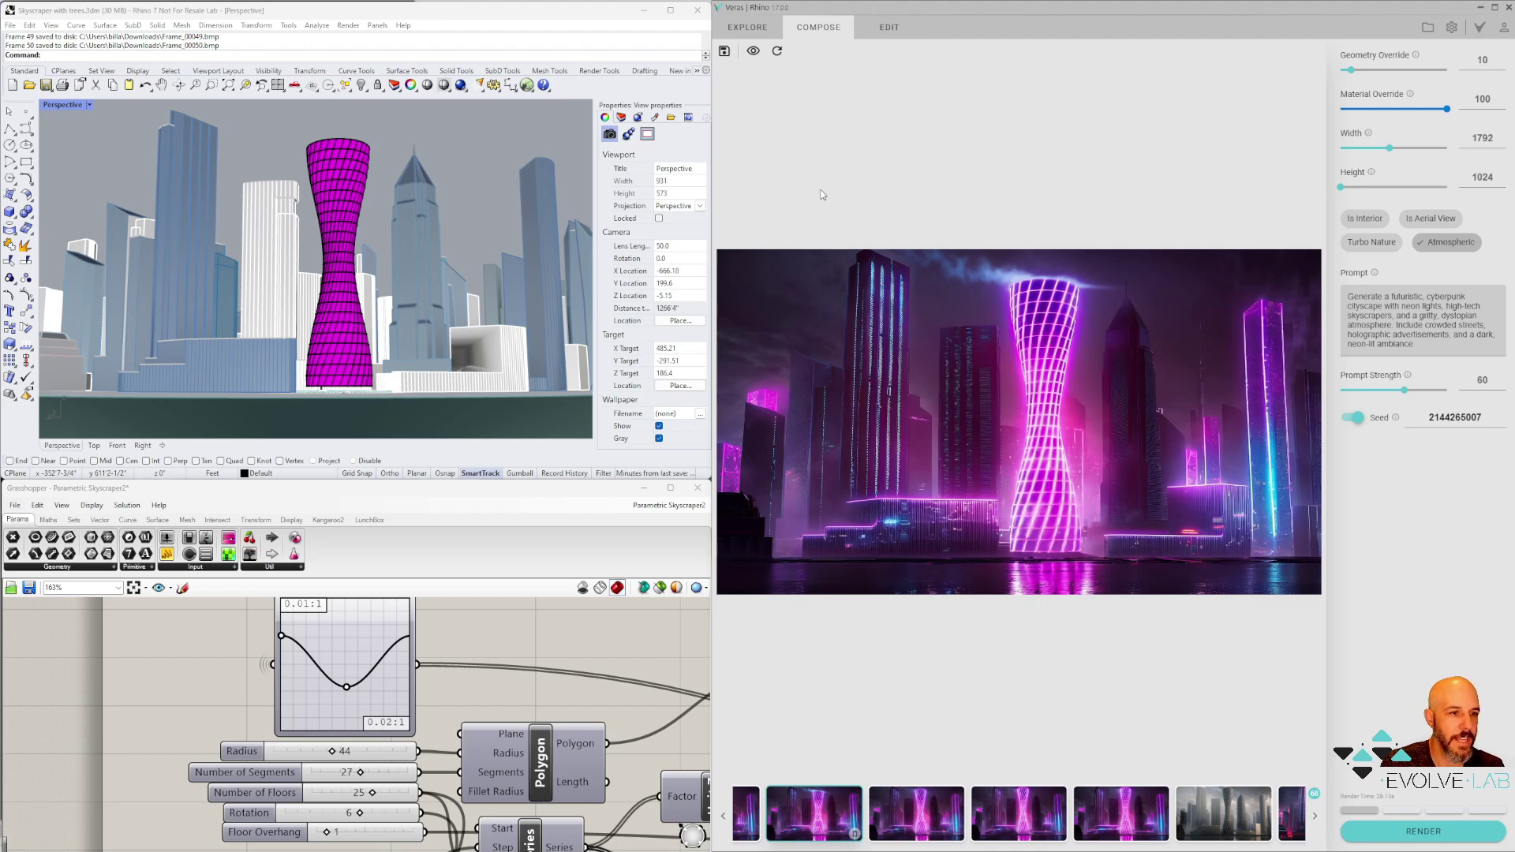
click(120, 54)
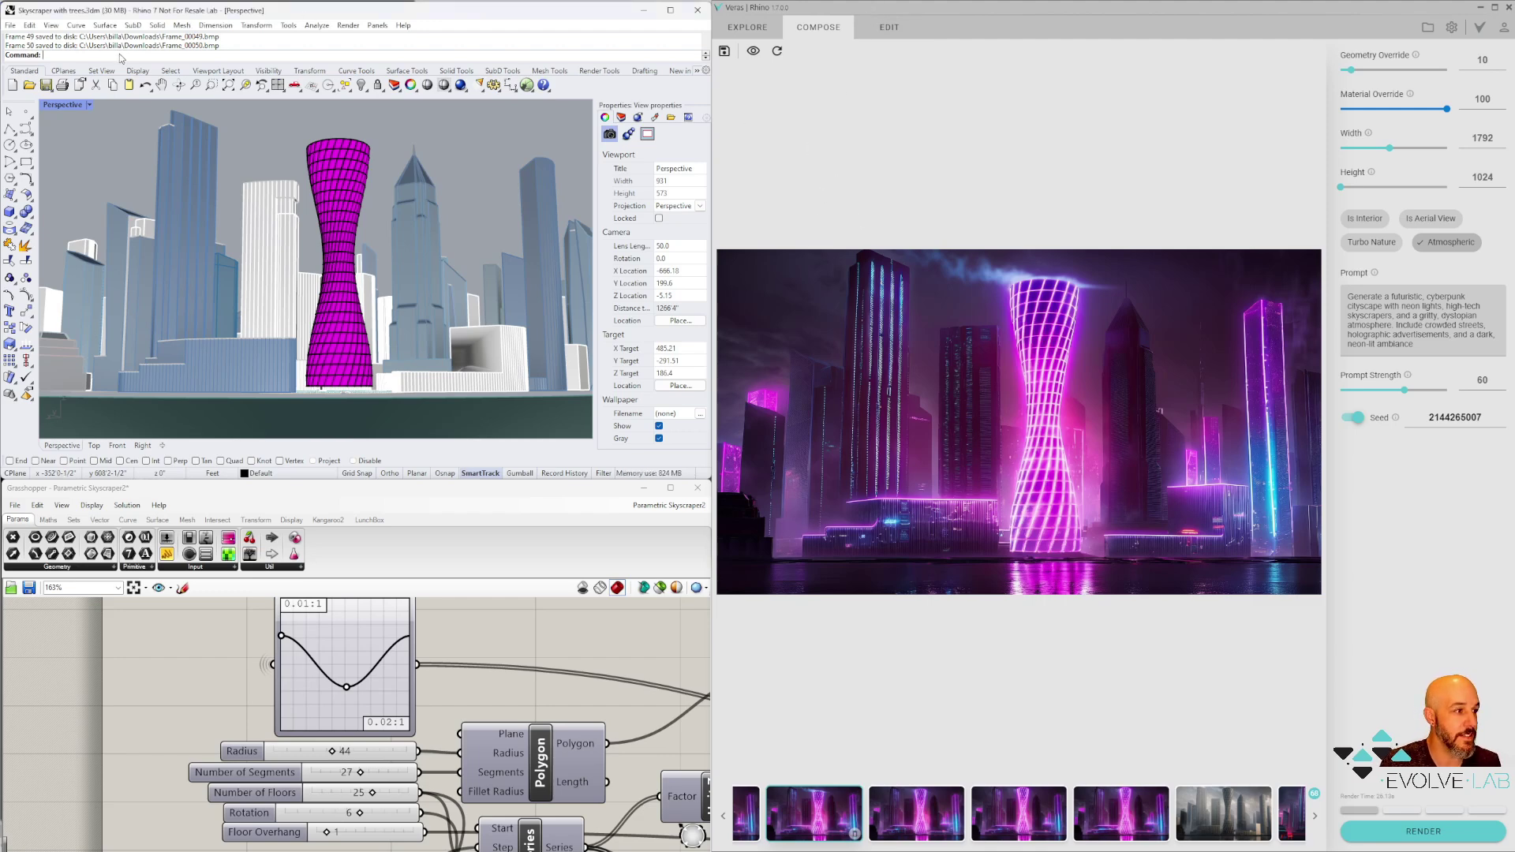
text(vera)
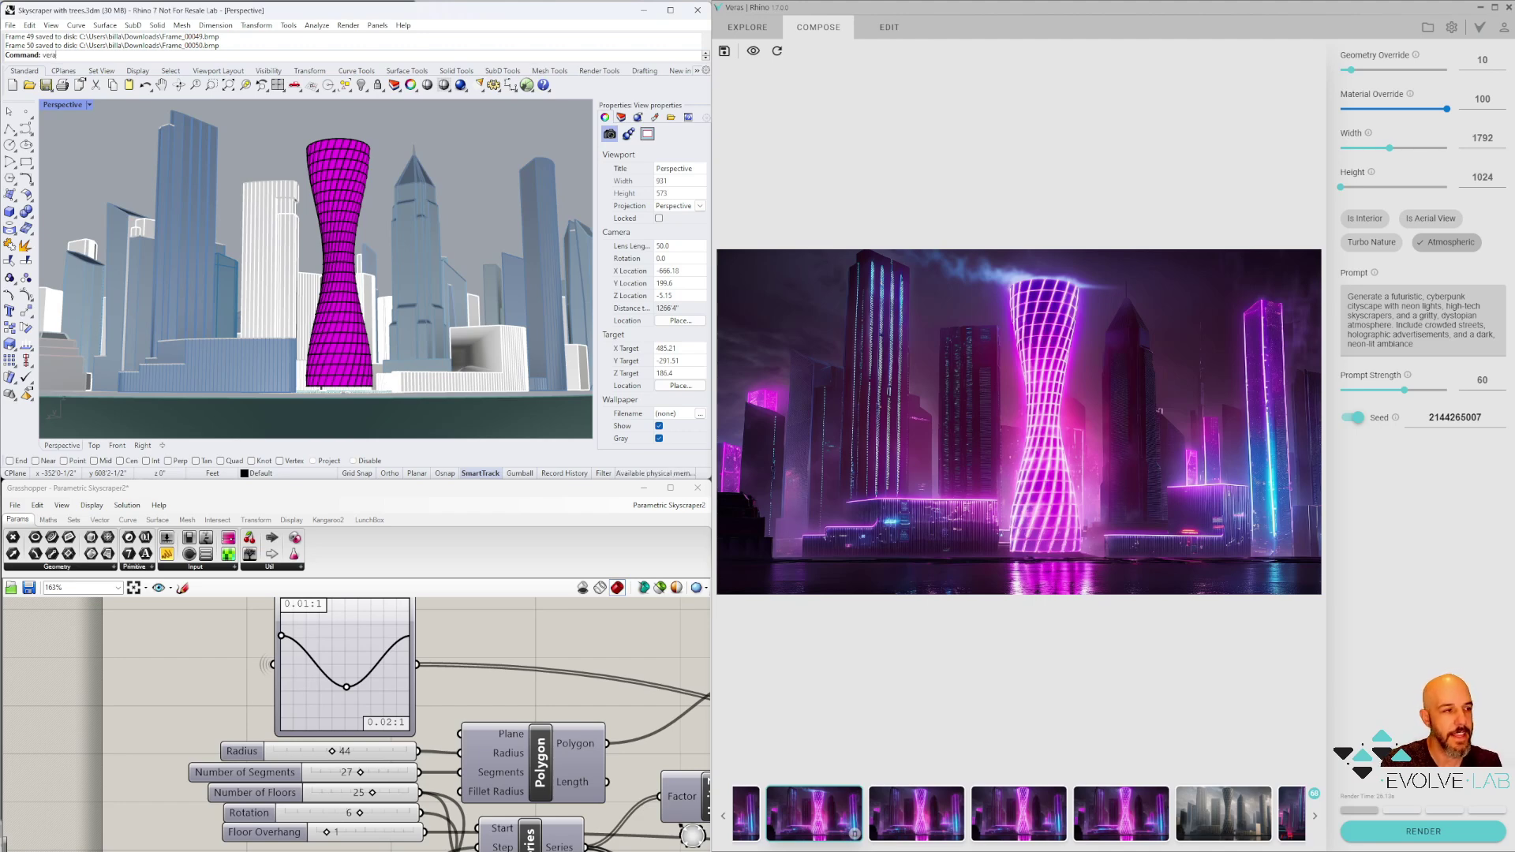
key(Return)
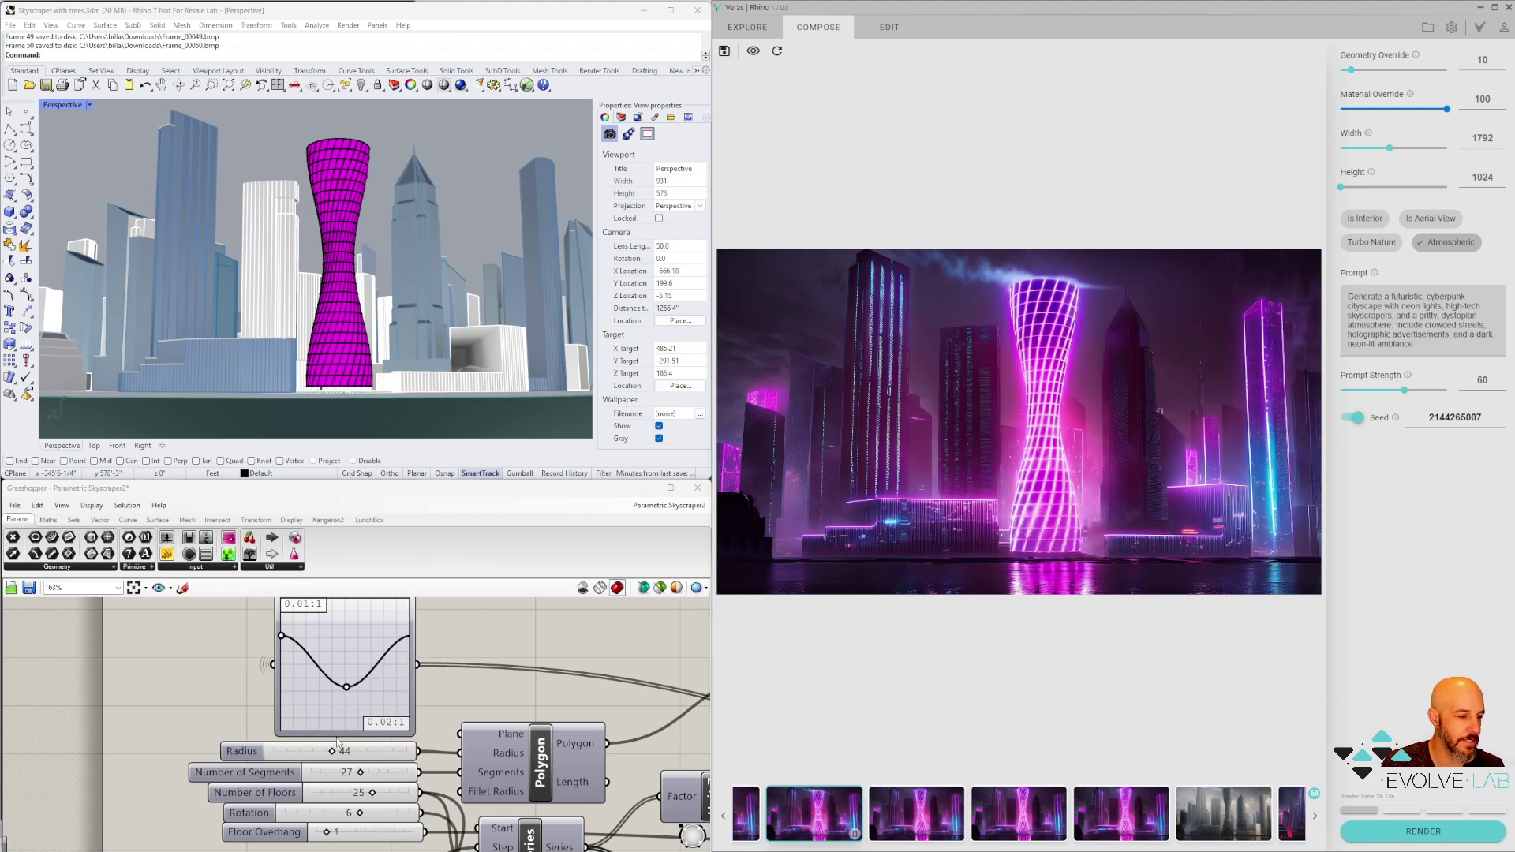
Change the Number of Floors slider value from 25 to 24
double_click(357, 793)
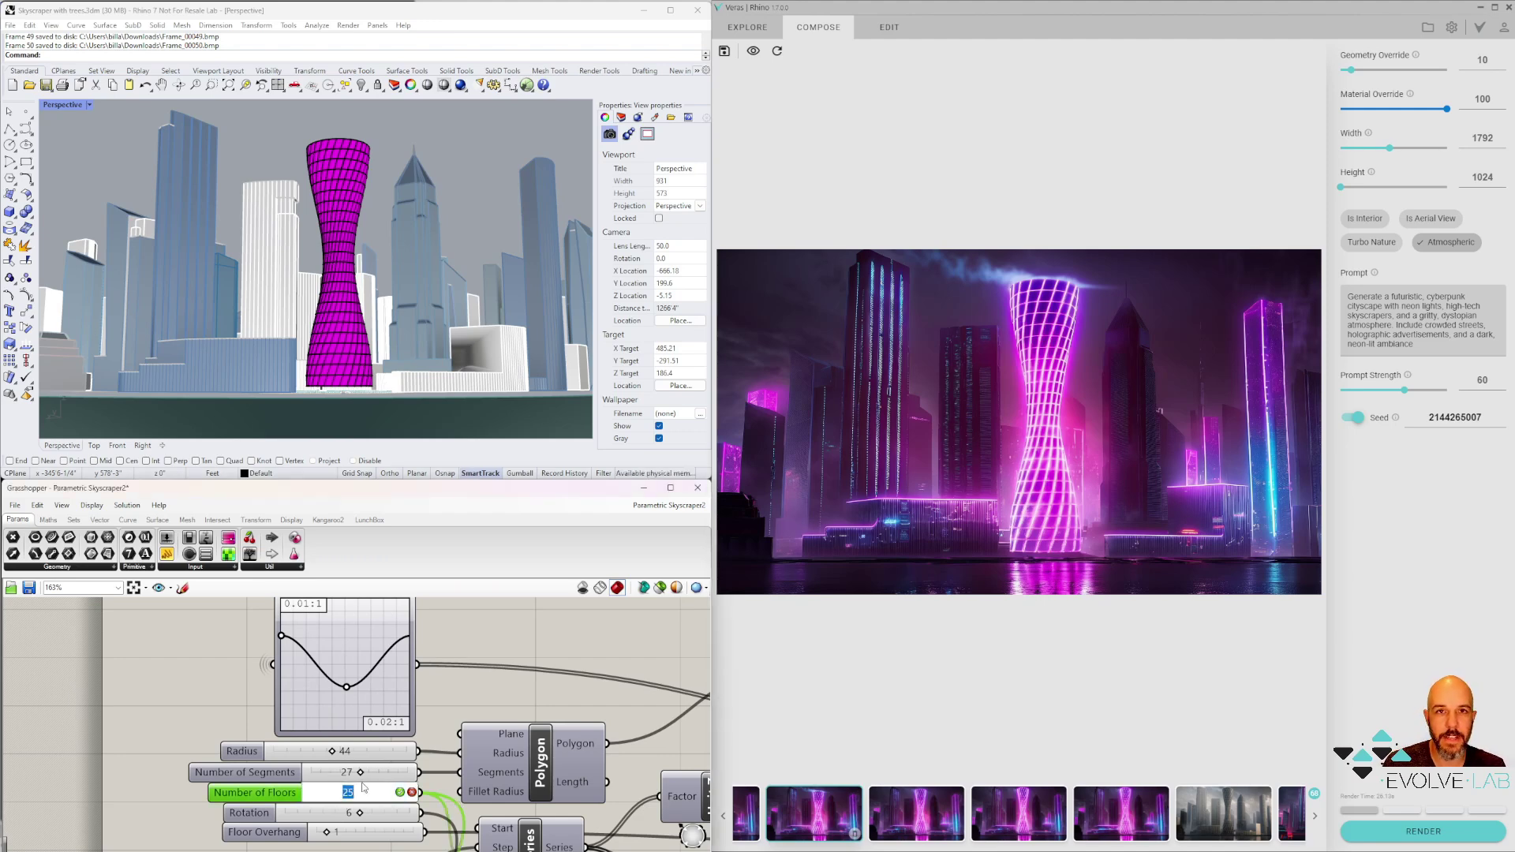
text(24)
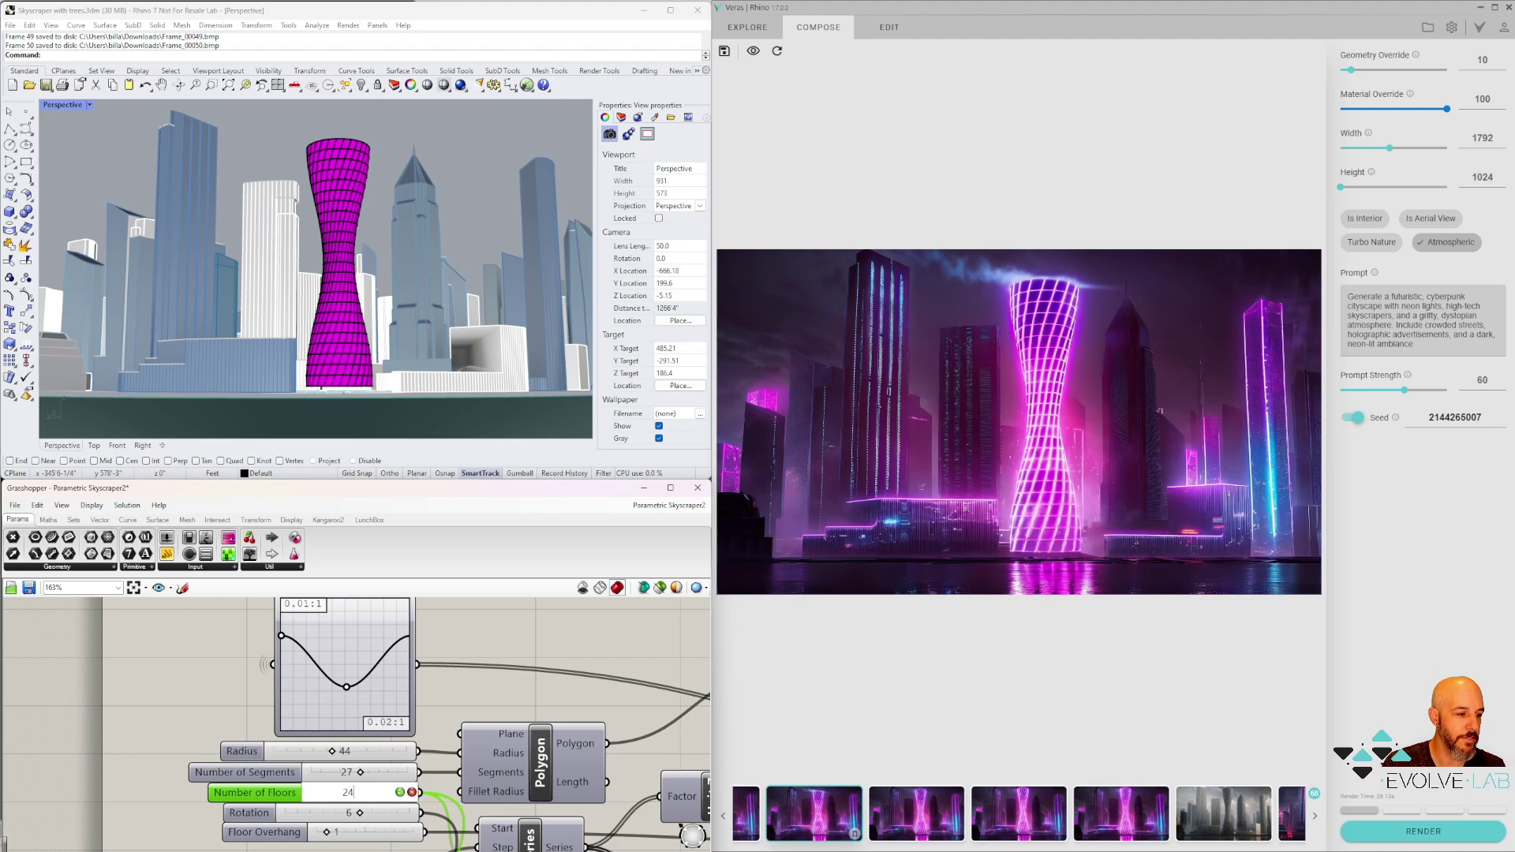
click(400, 792)
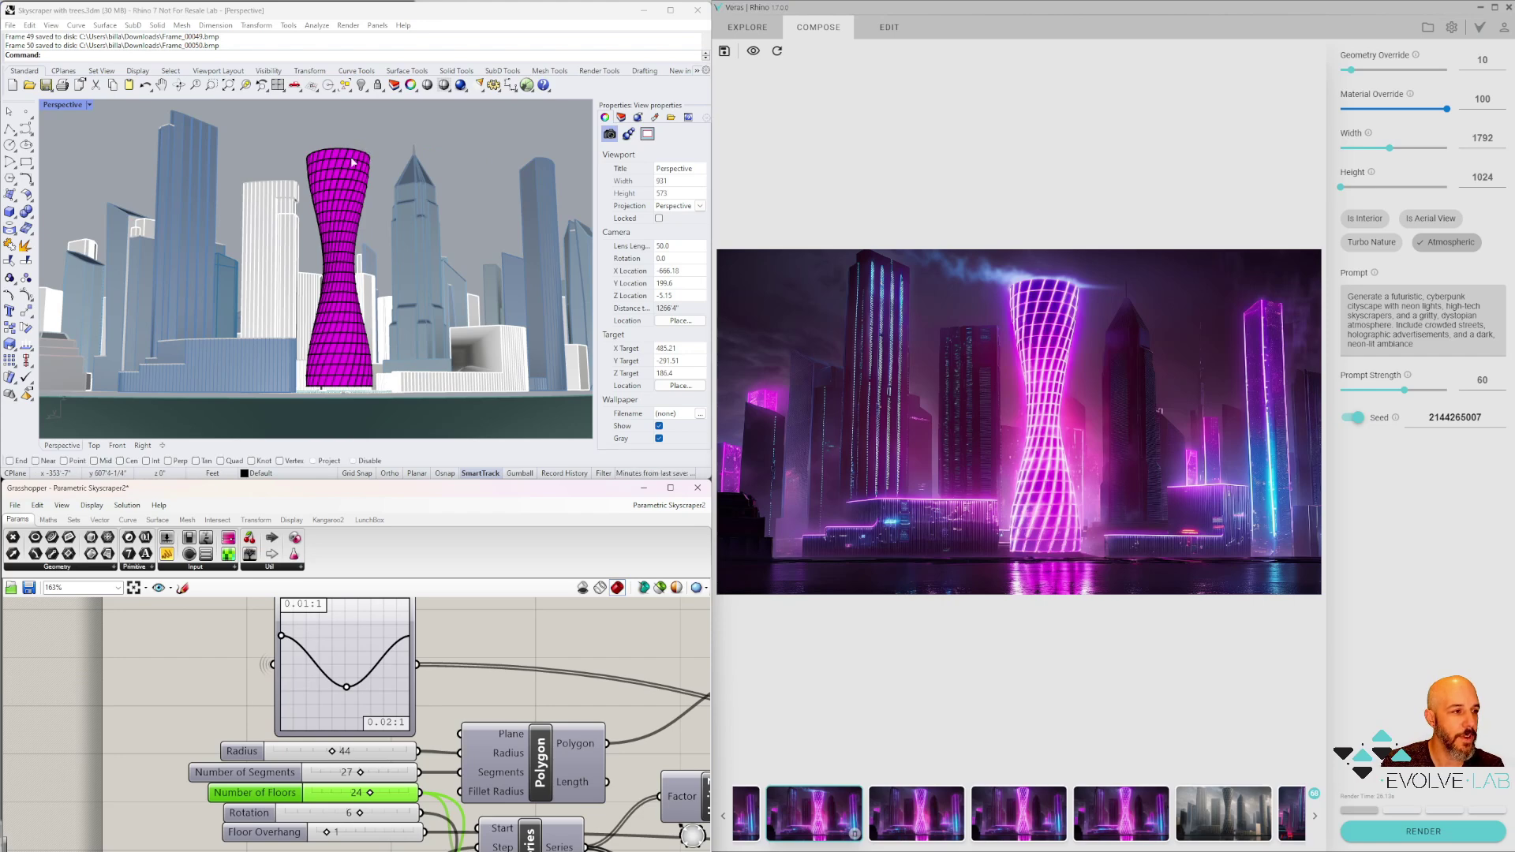
Show Veras's source geometry and refresh it from the Rhino view of the 24-floor tower
click(805, 70)
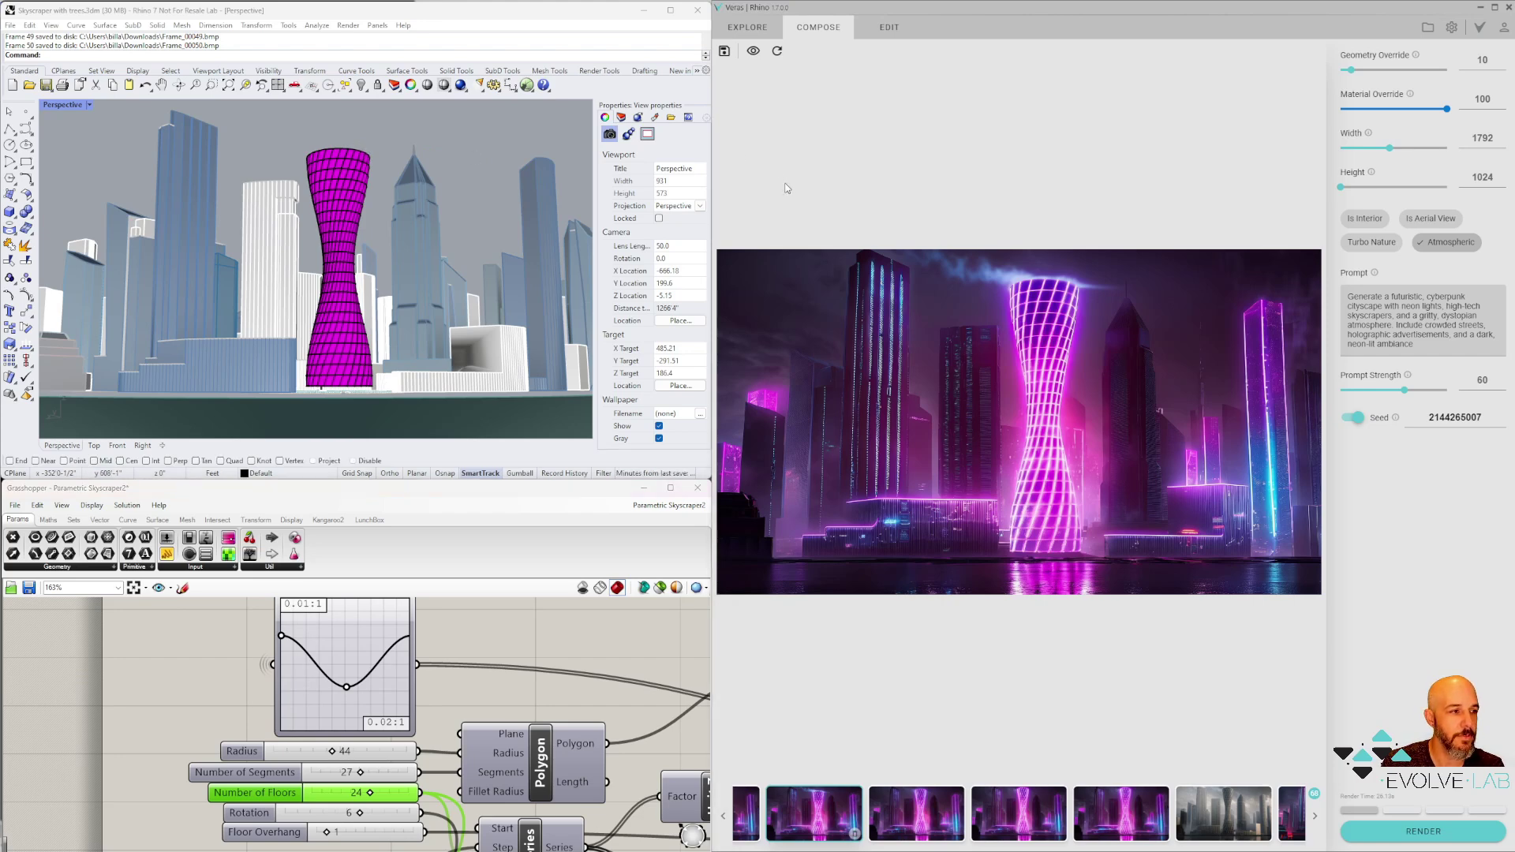
click(754, 52)
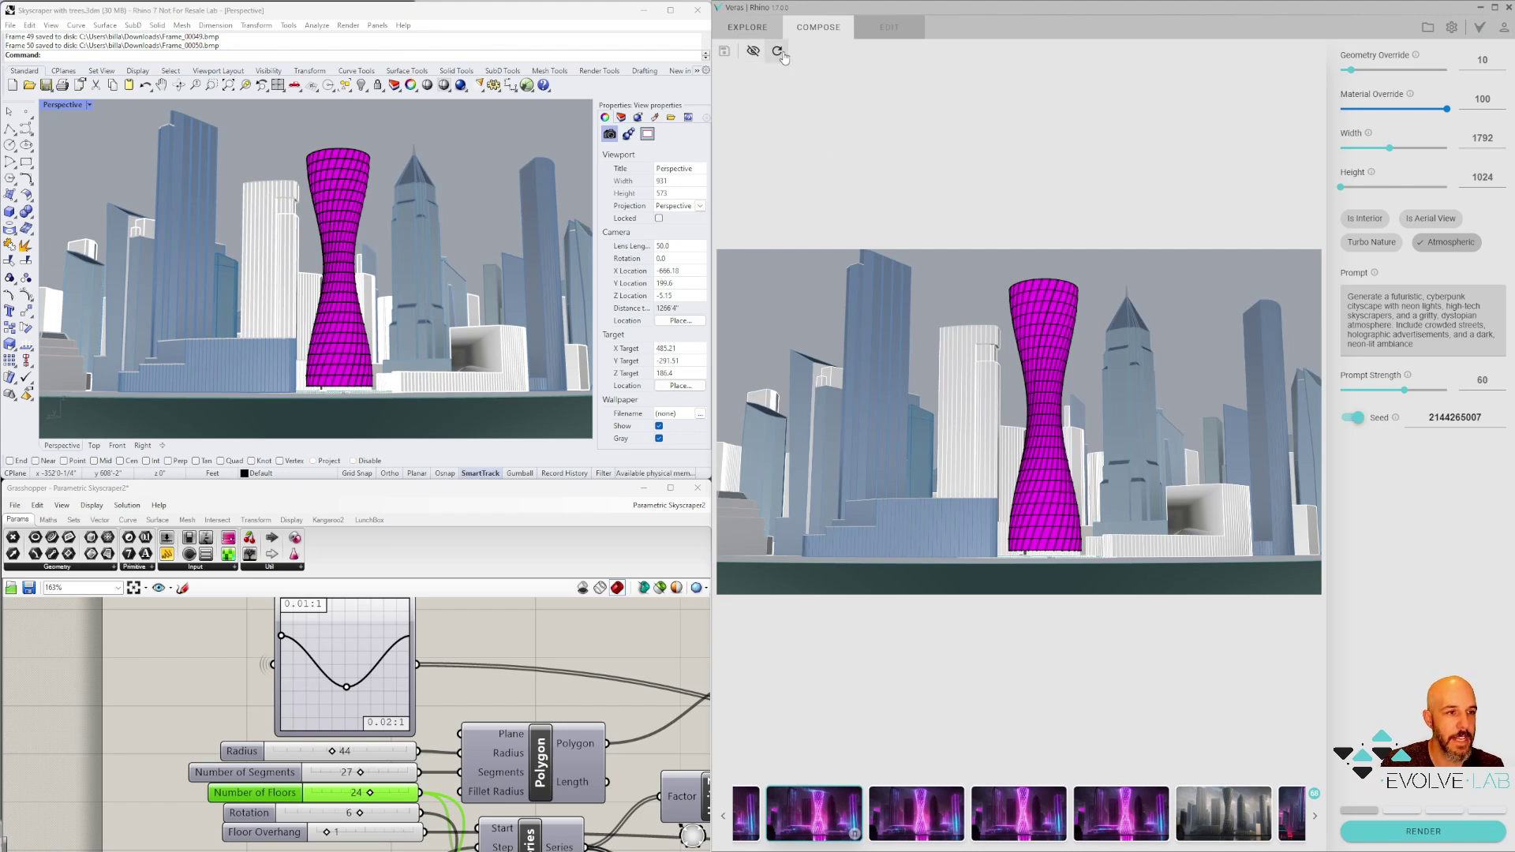
click(777, 52)
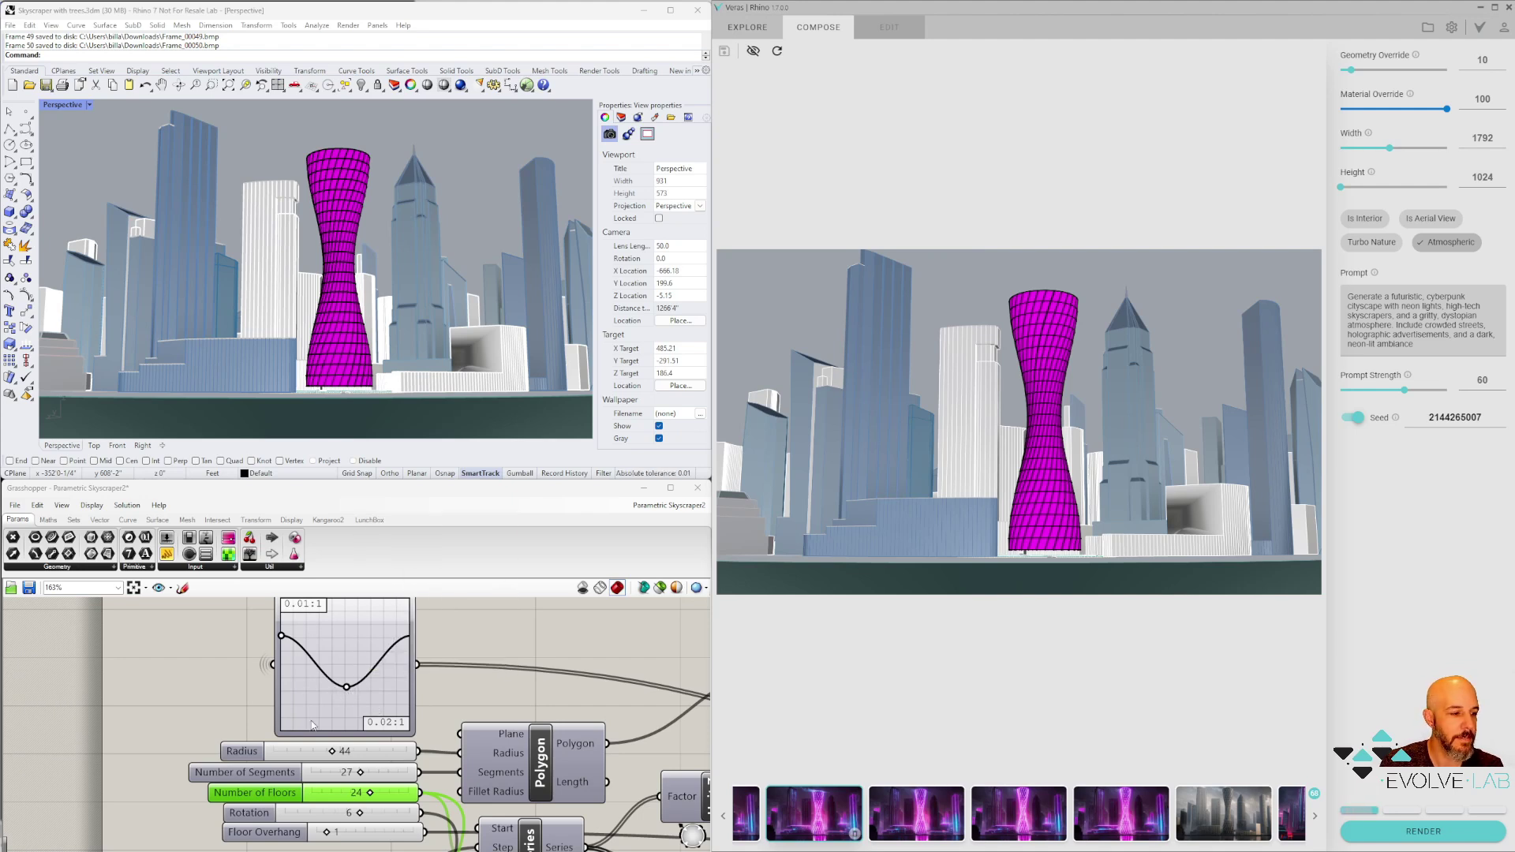
Shift the Graph Mapper sine curve's minimum point slightly left in the Graph Editor
click(376, 695)
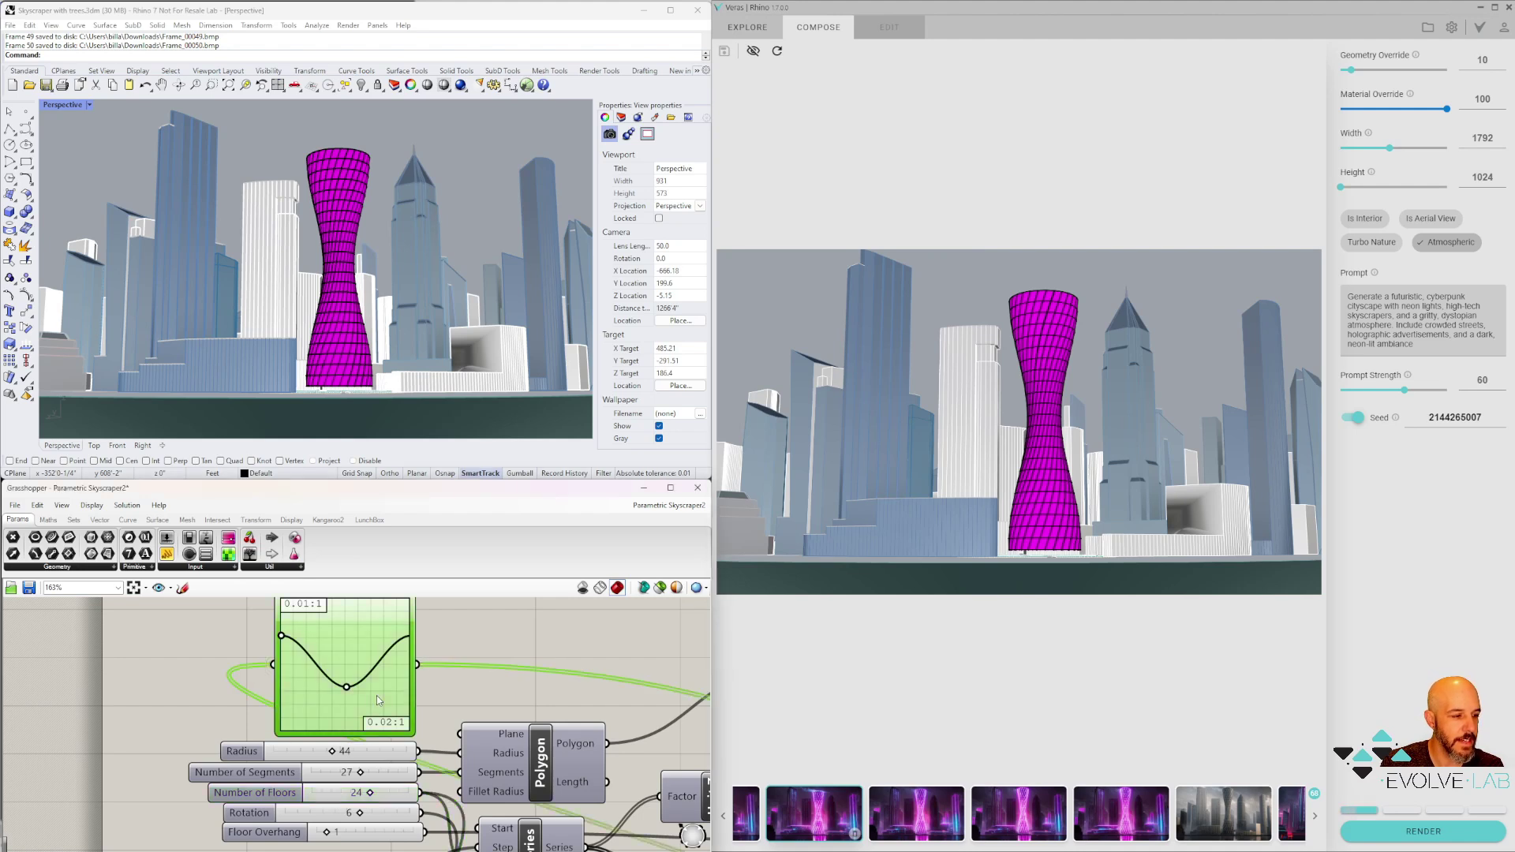
right_click(377, 694)
click(366, 694)
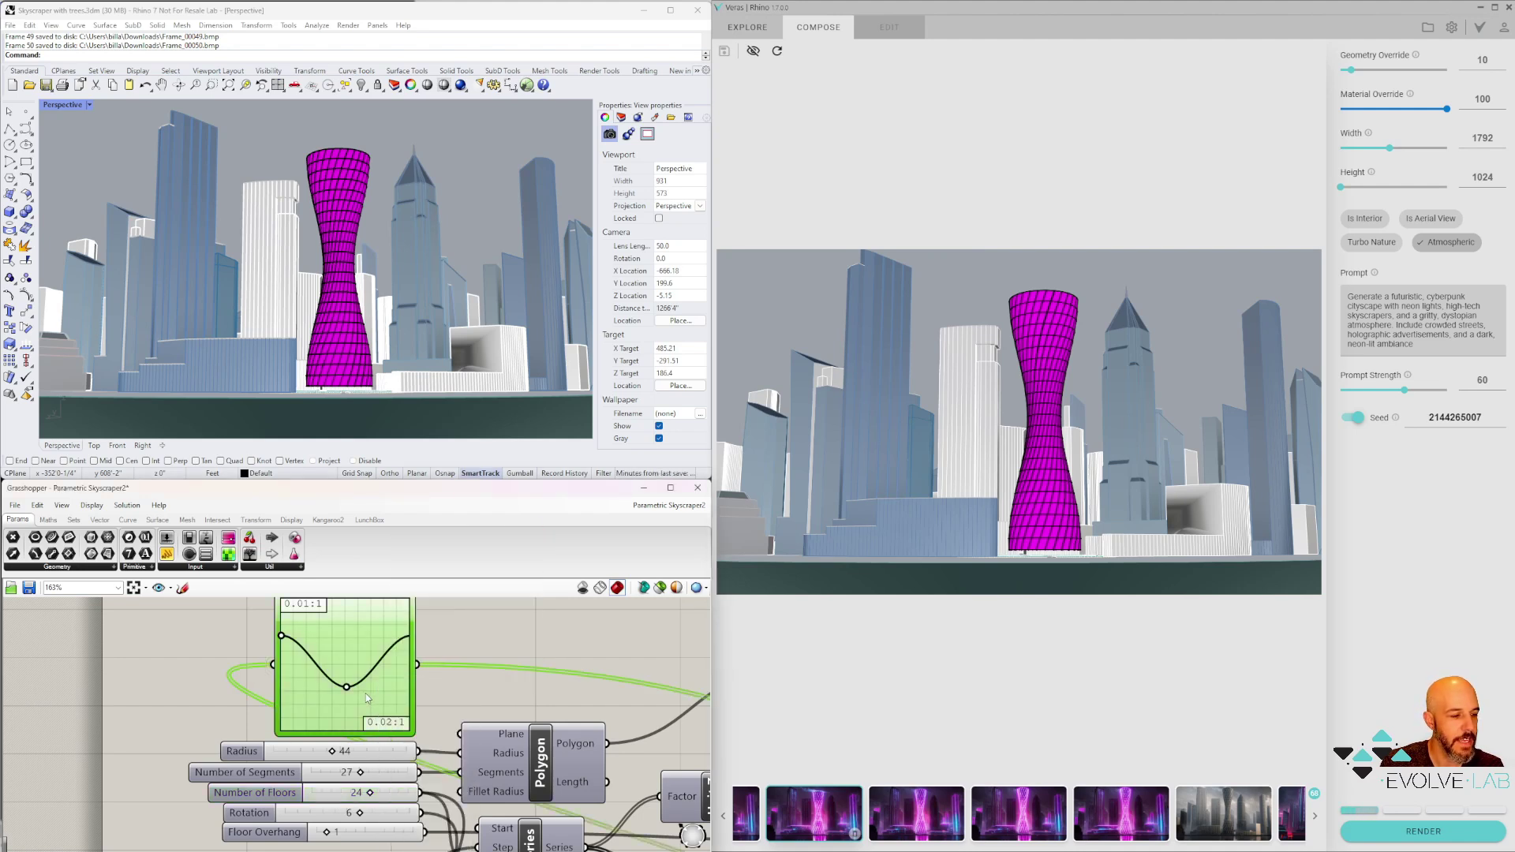
double_click(366, 694)
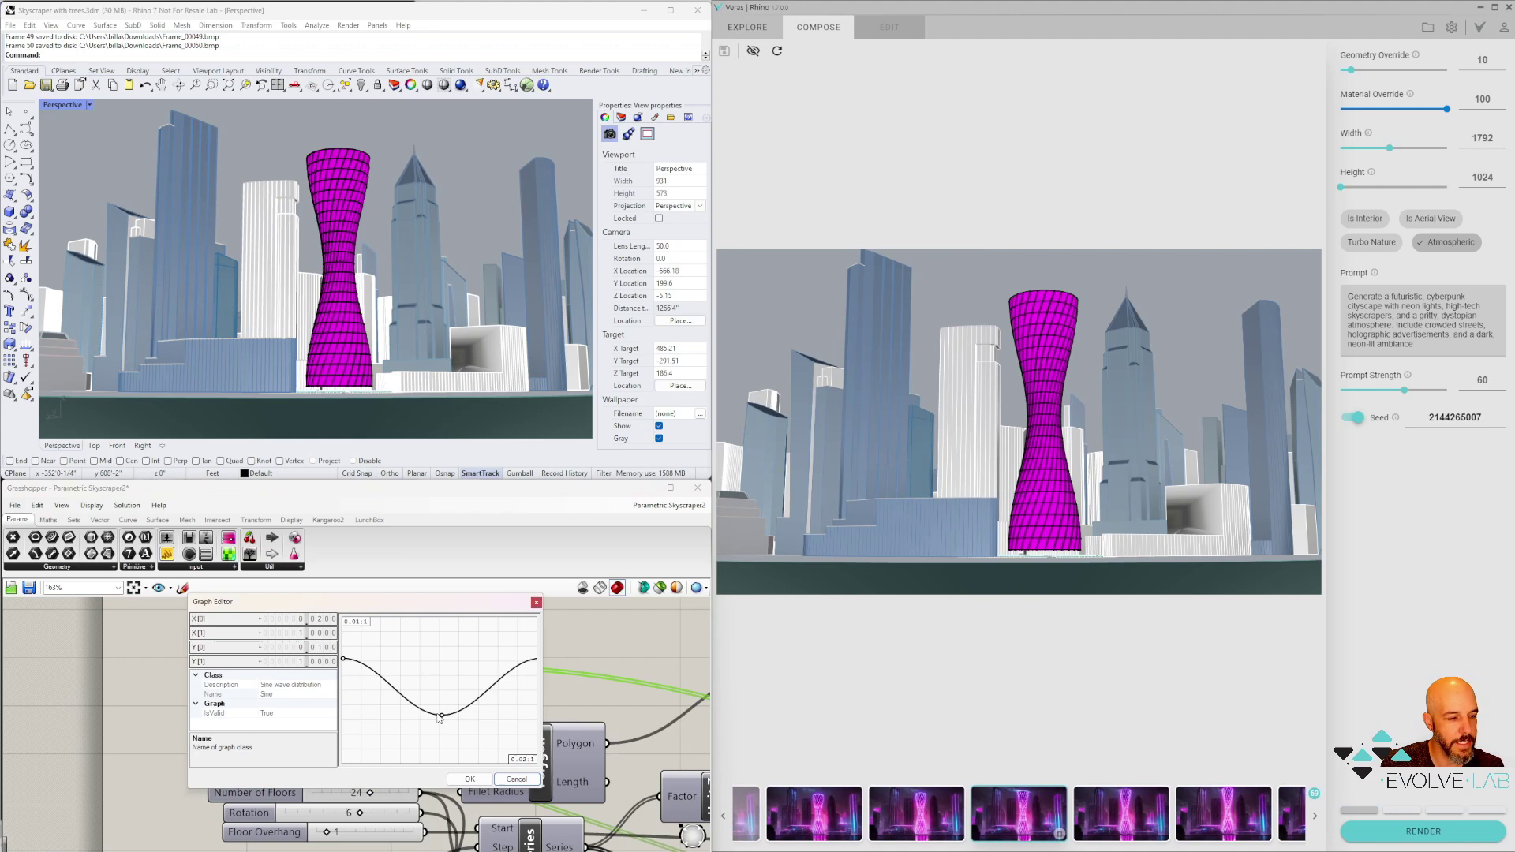
drag(442, 722, 438, 720)
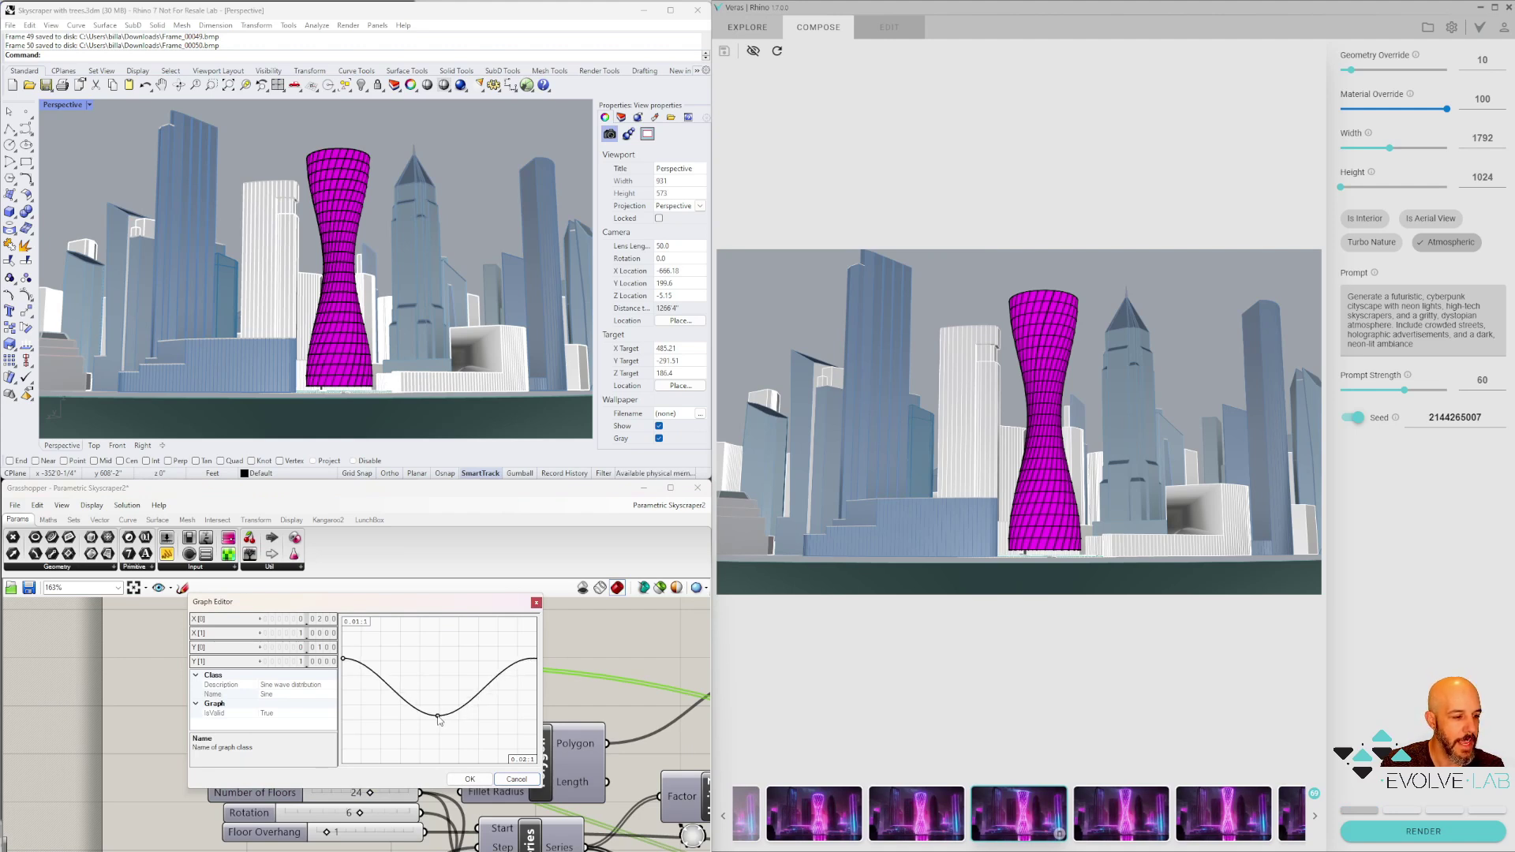
click(469, 780)
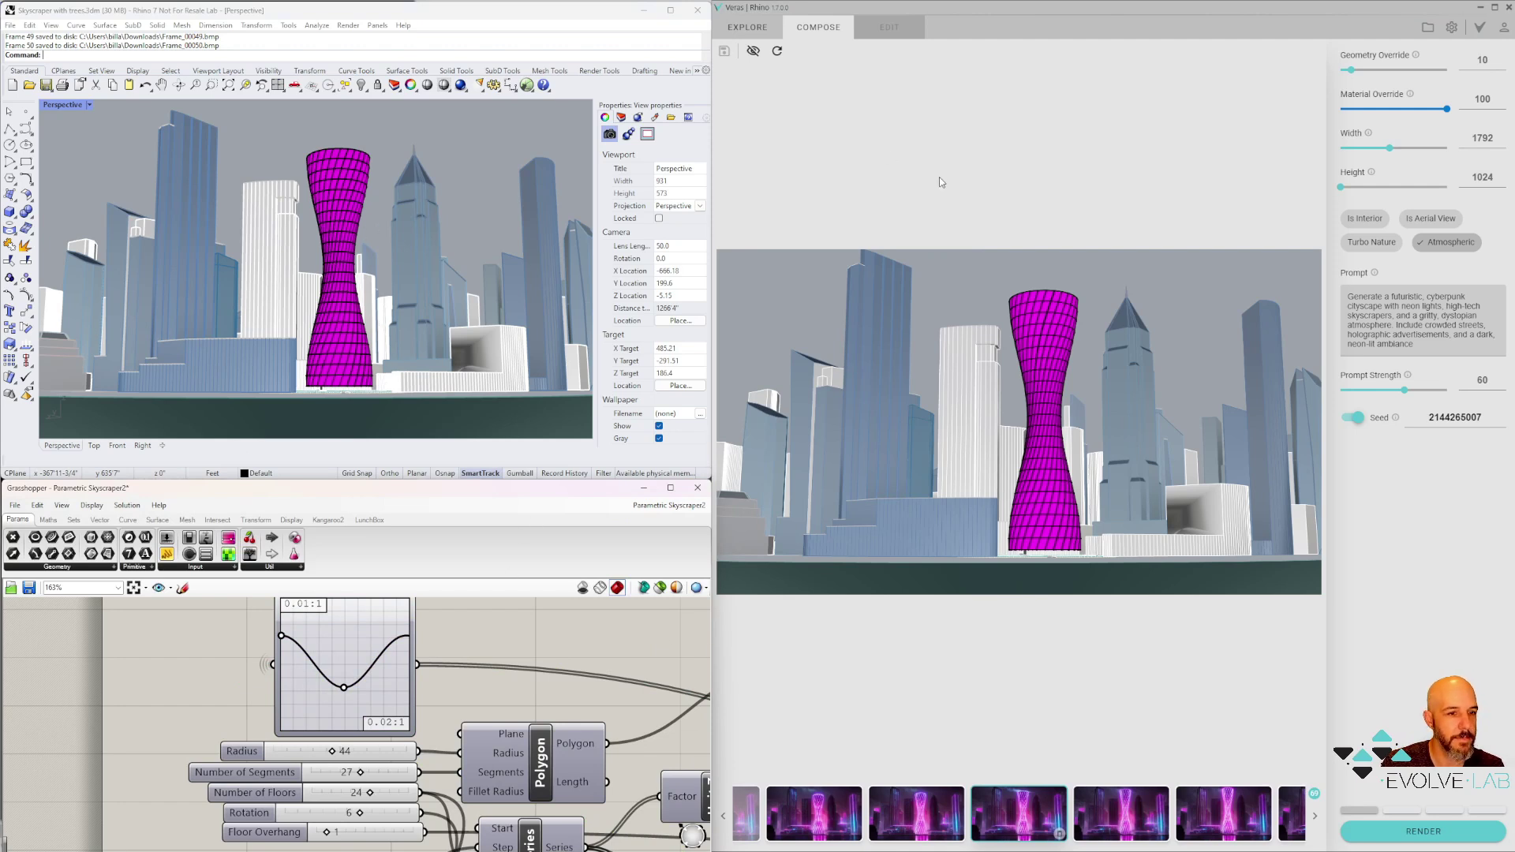
Re-render the updated tower in Veras and switch the Seed toggle to automatic
click(779, 52)
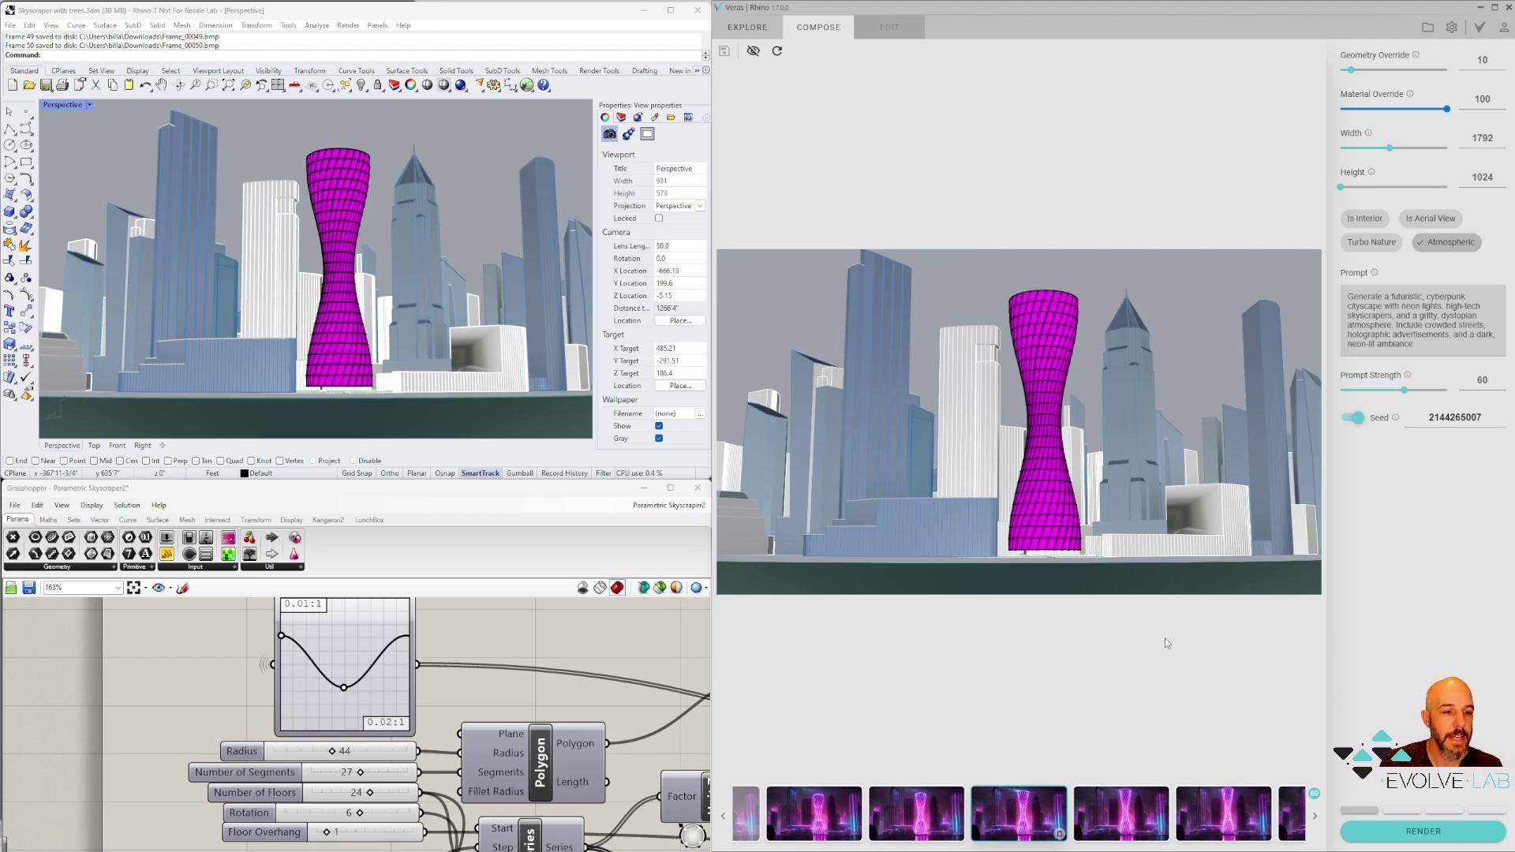
click(1354, 418)
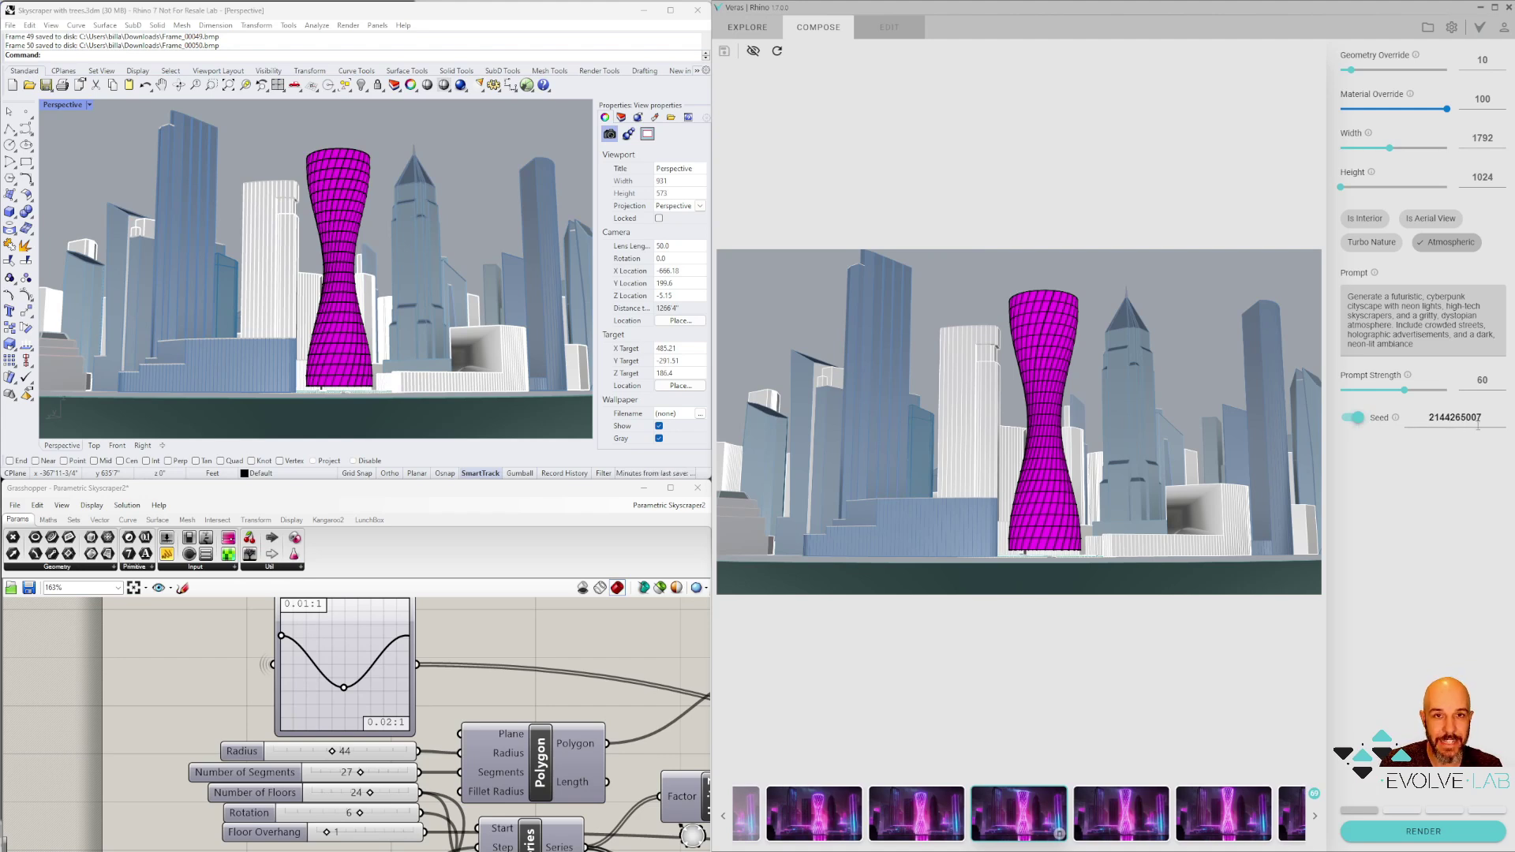
click(1355, 420)
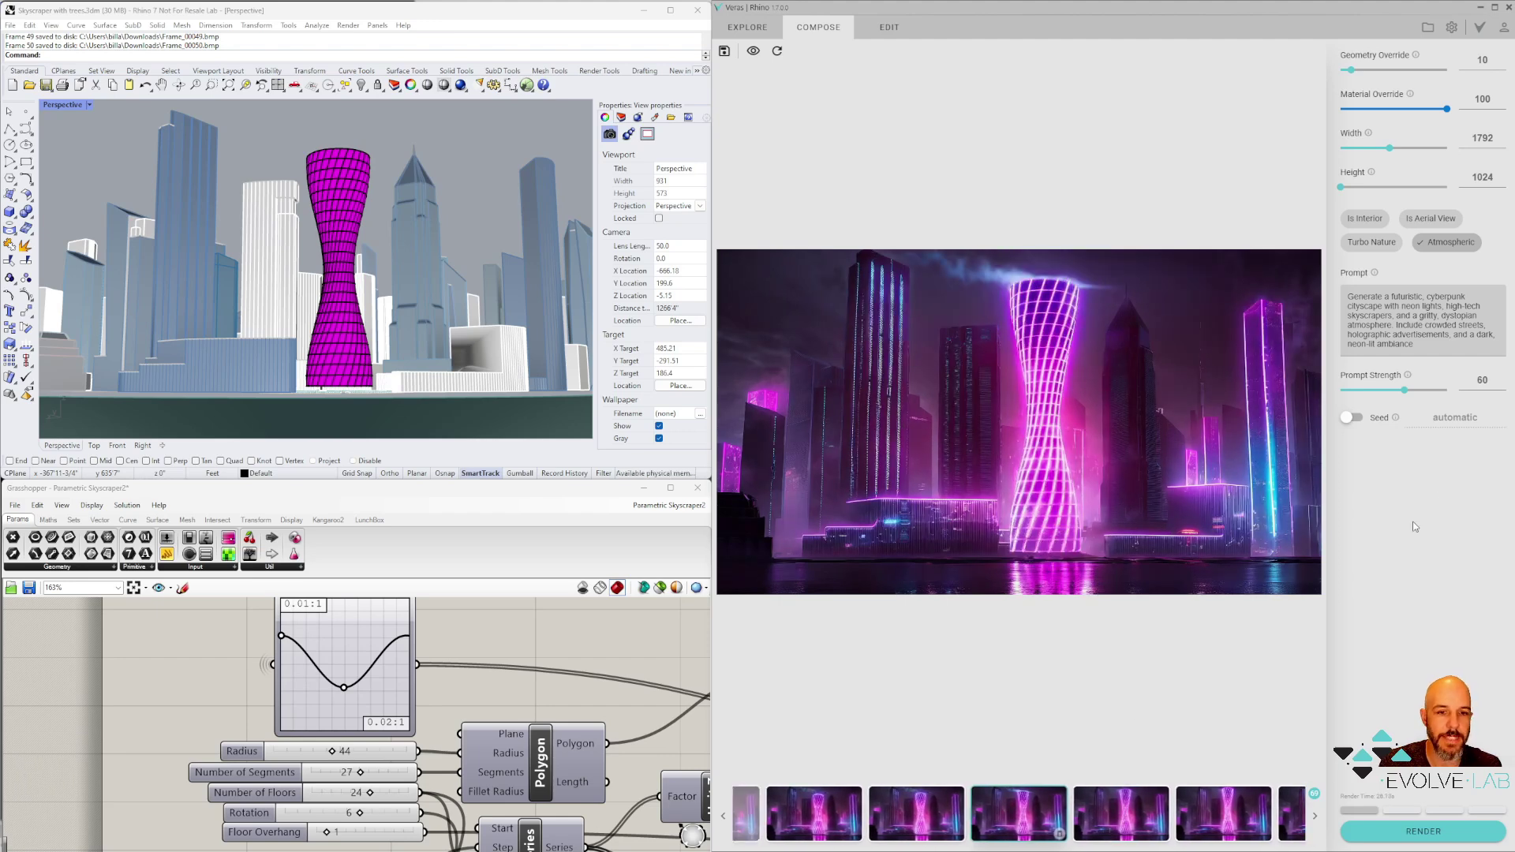
click(1353, 419)
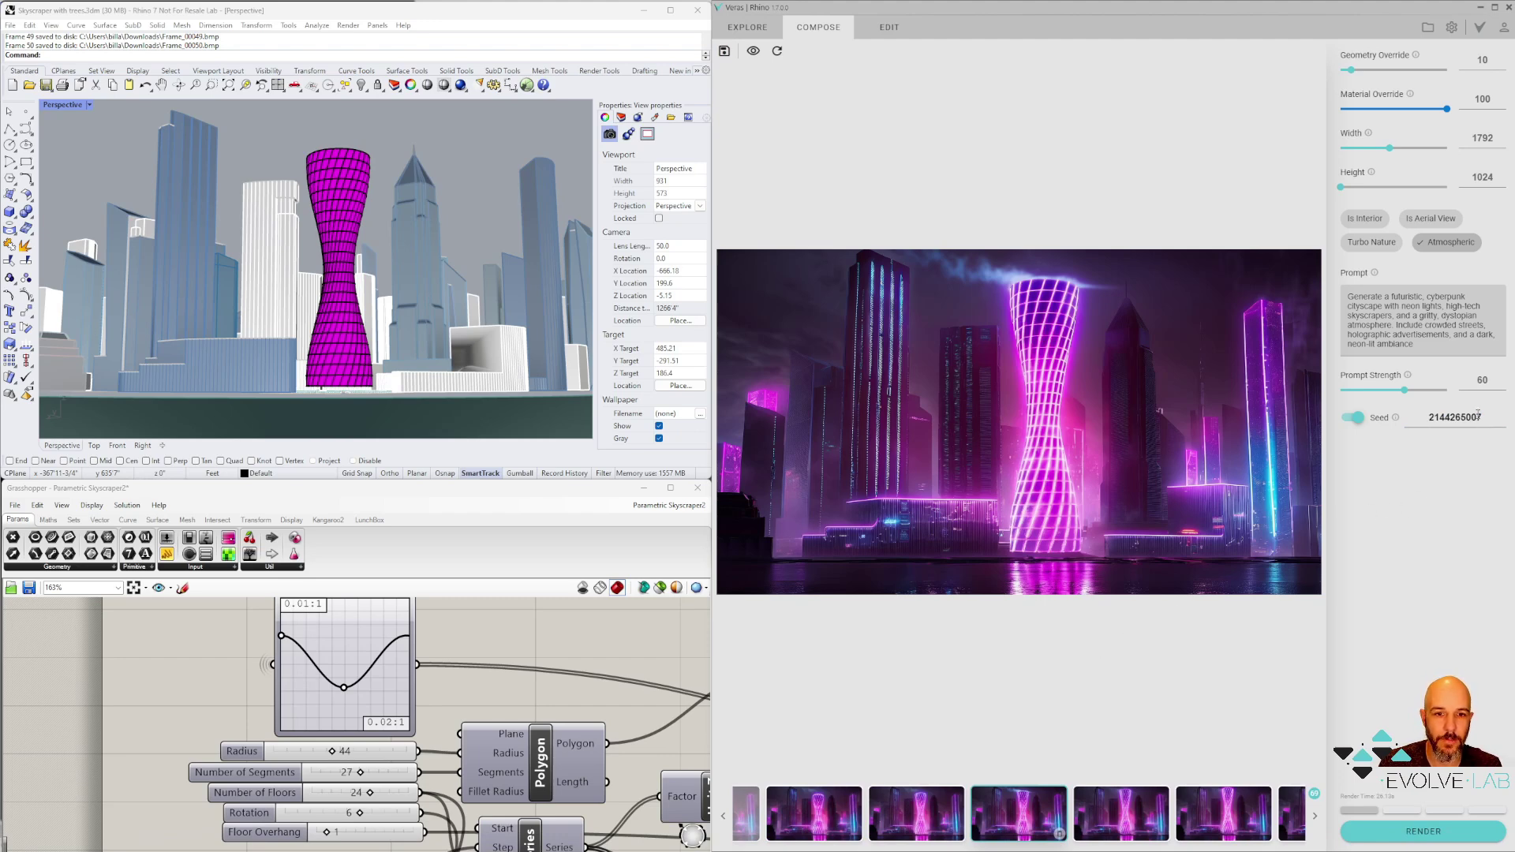
drag(1478, 414, 1426, 421)
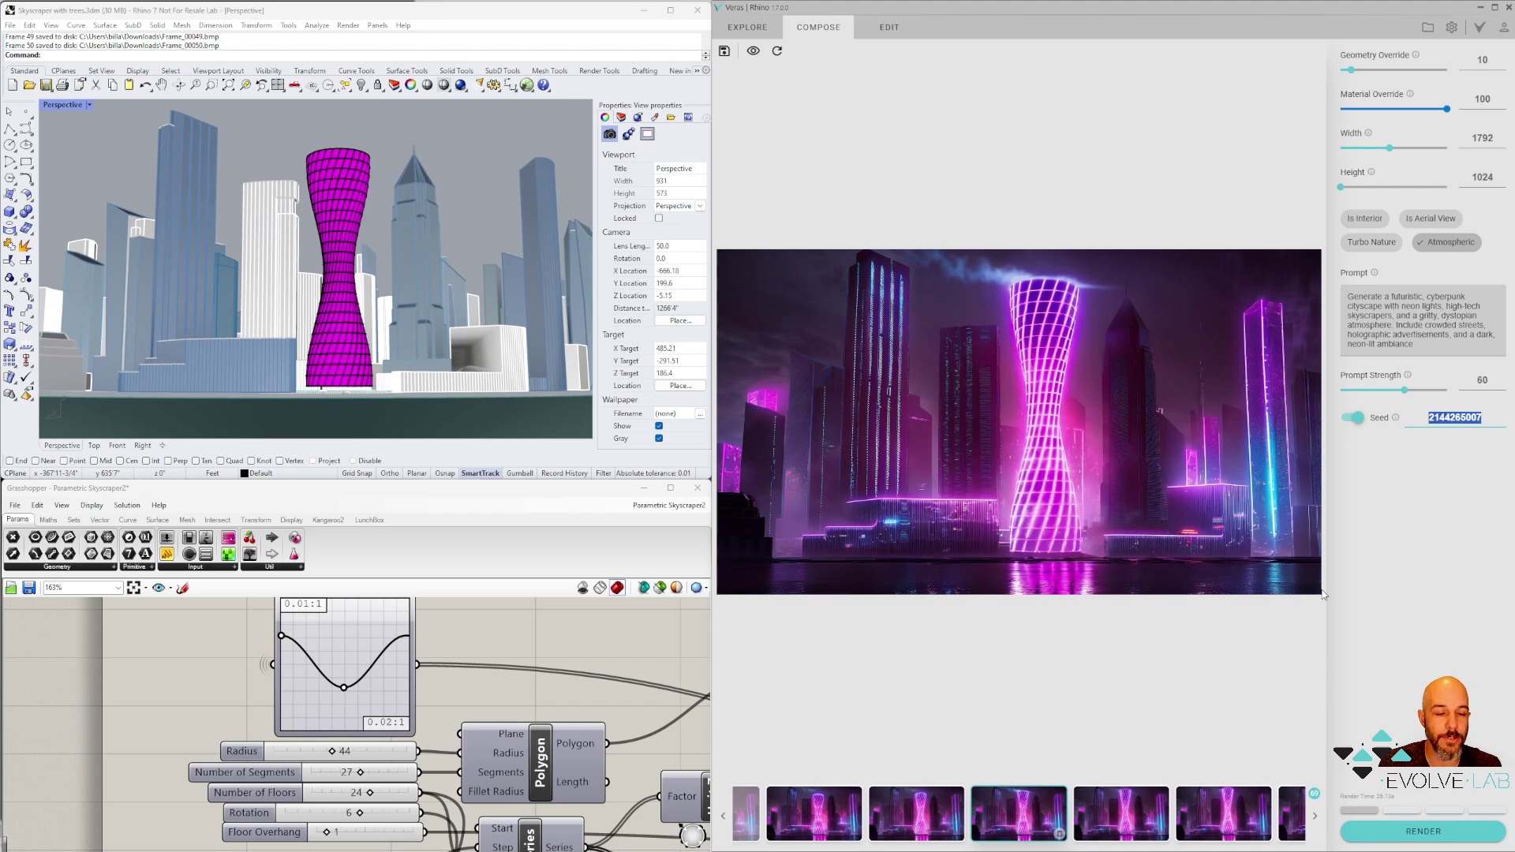
click(1116, 662)
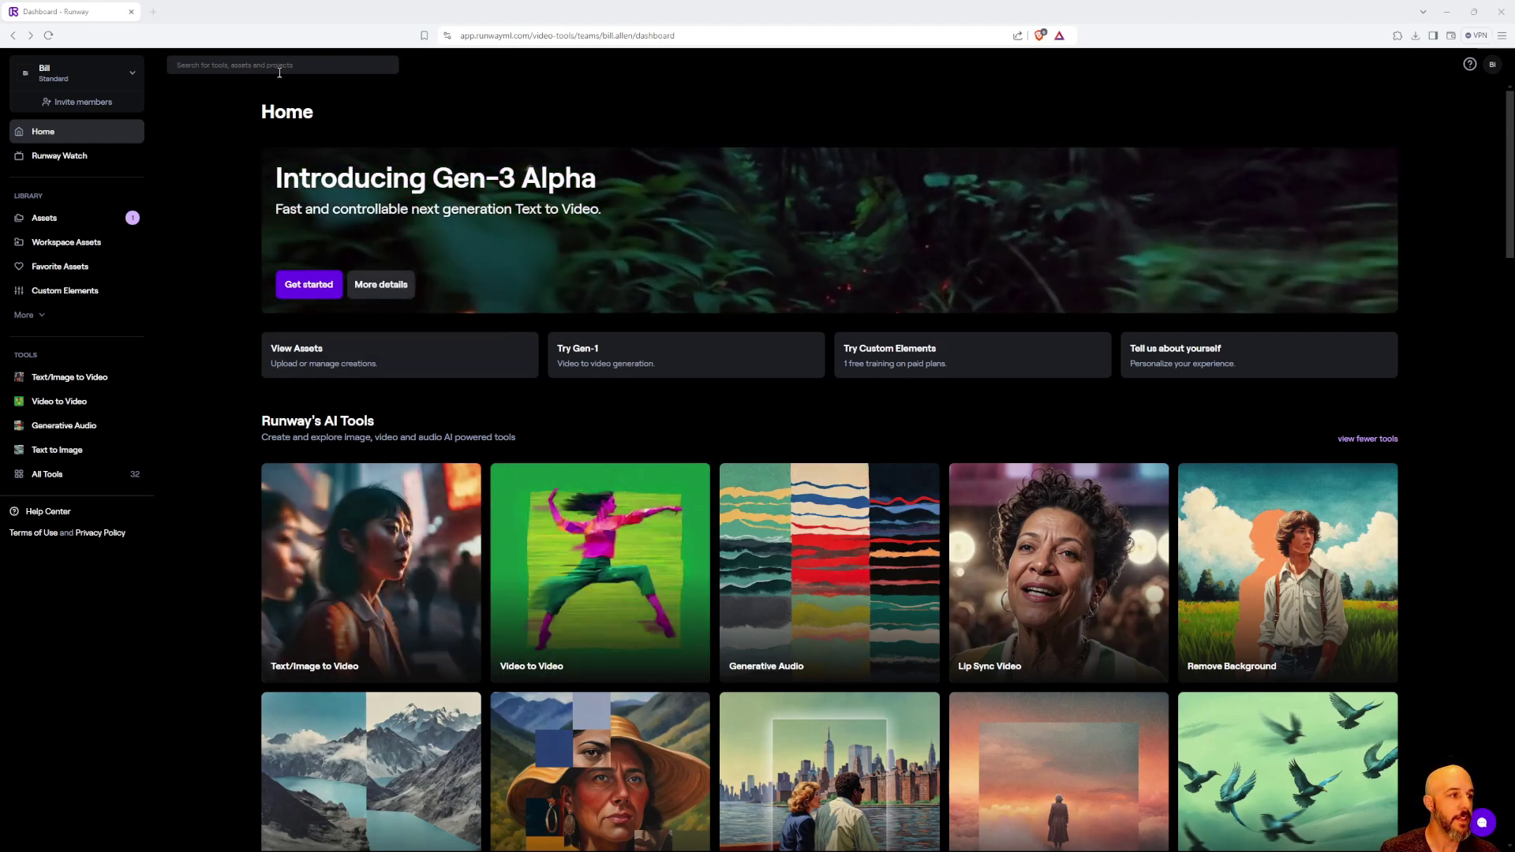
Open Runway's Text/Image to Video tool and choose to pick an input image
click(233, 66)
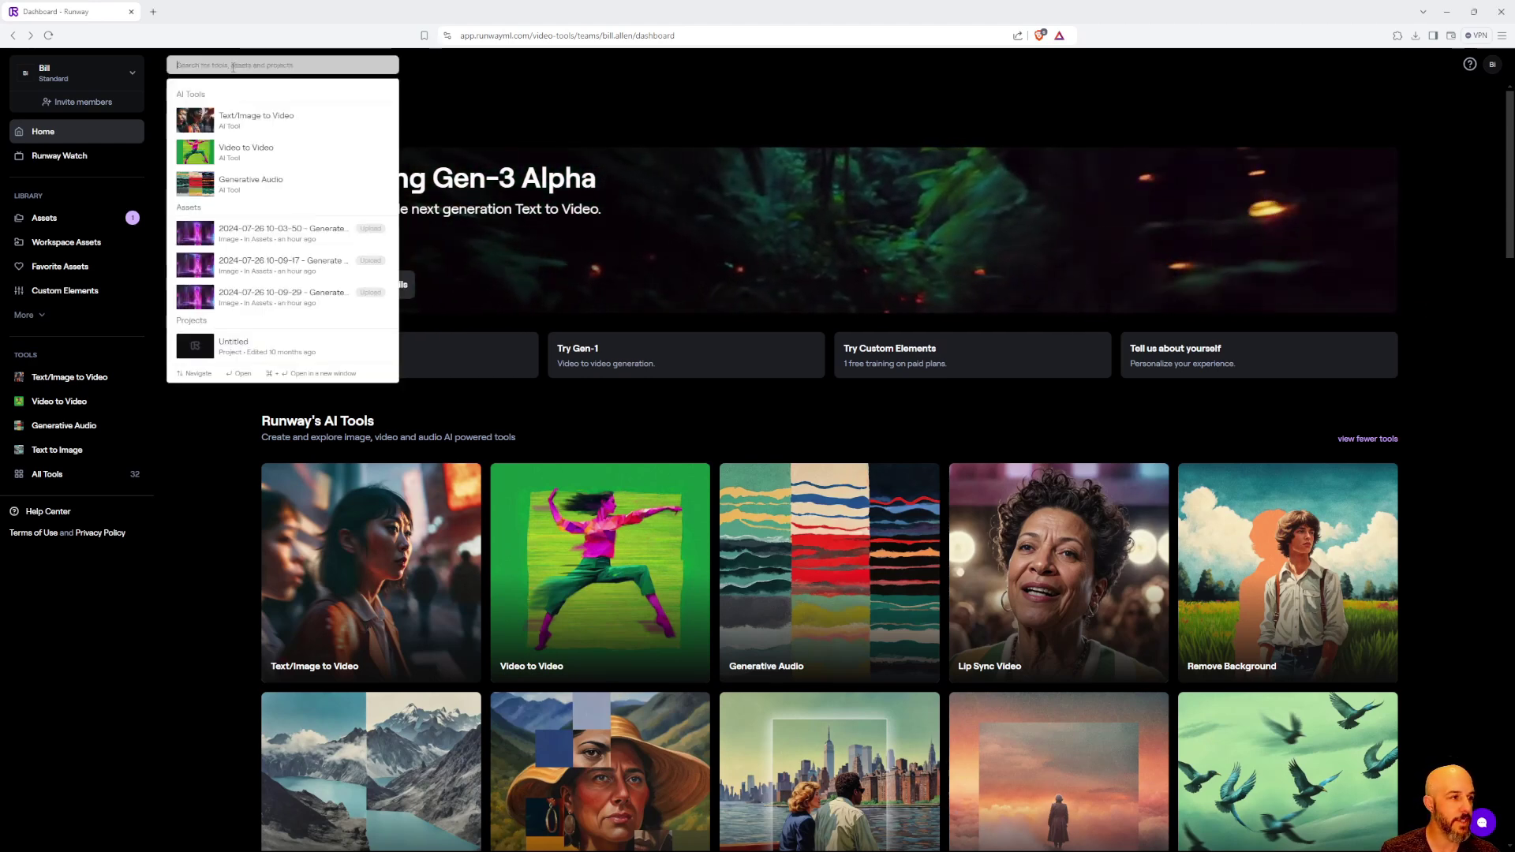
click(280, 125)
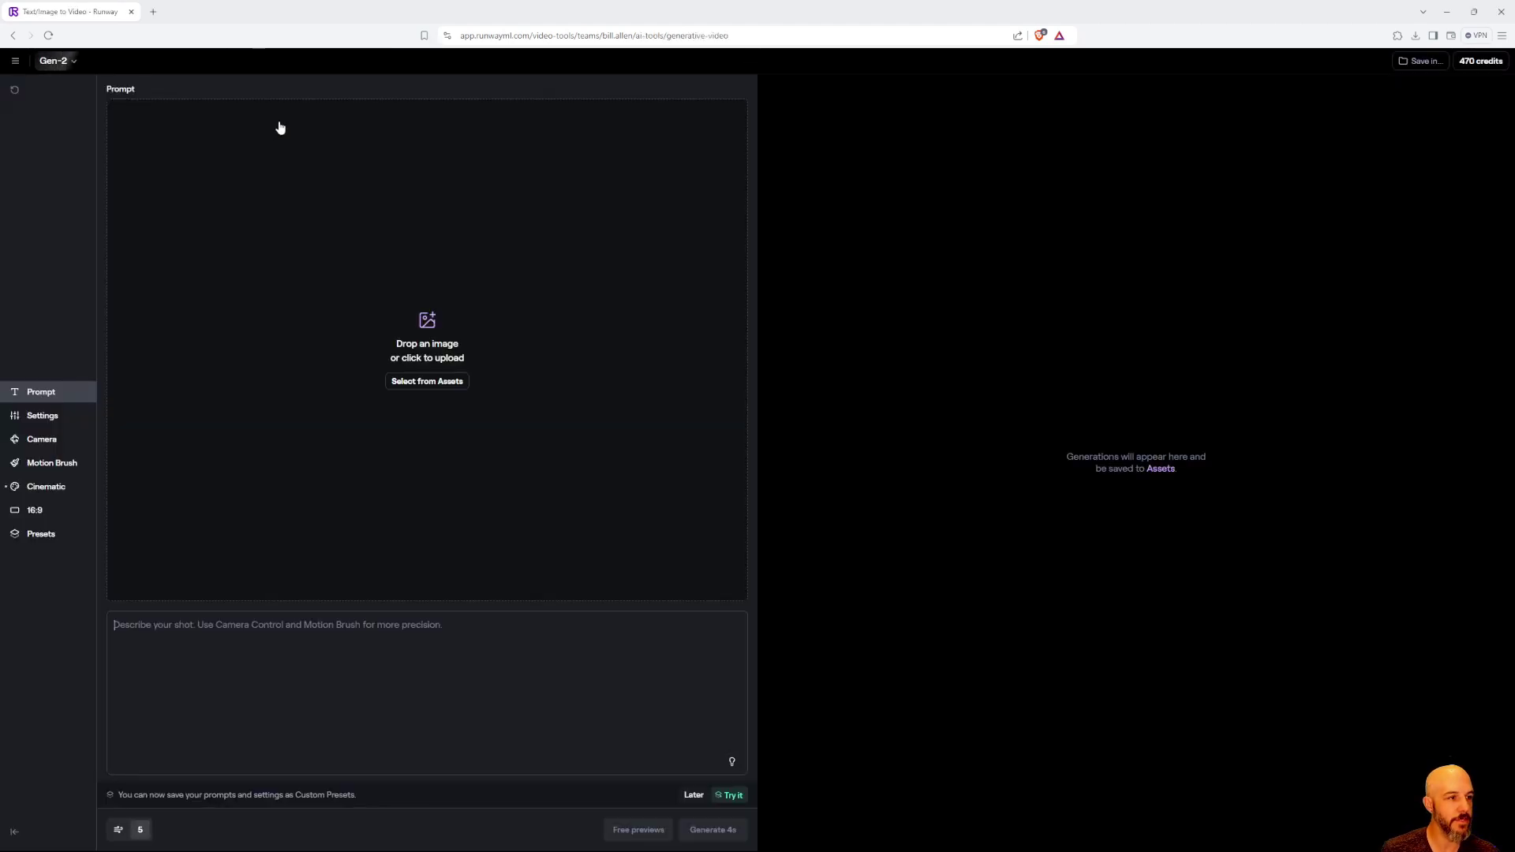
click(435, 386)
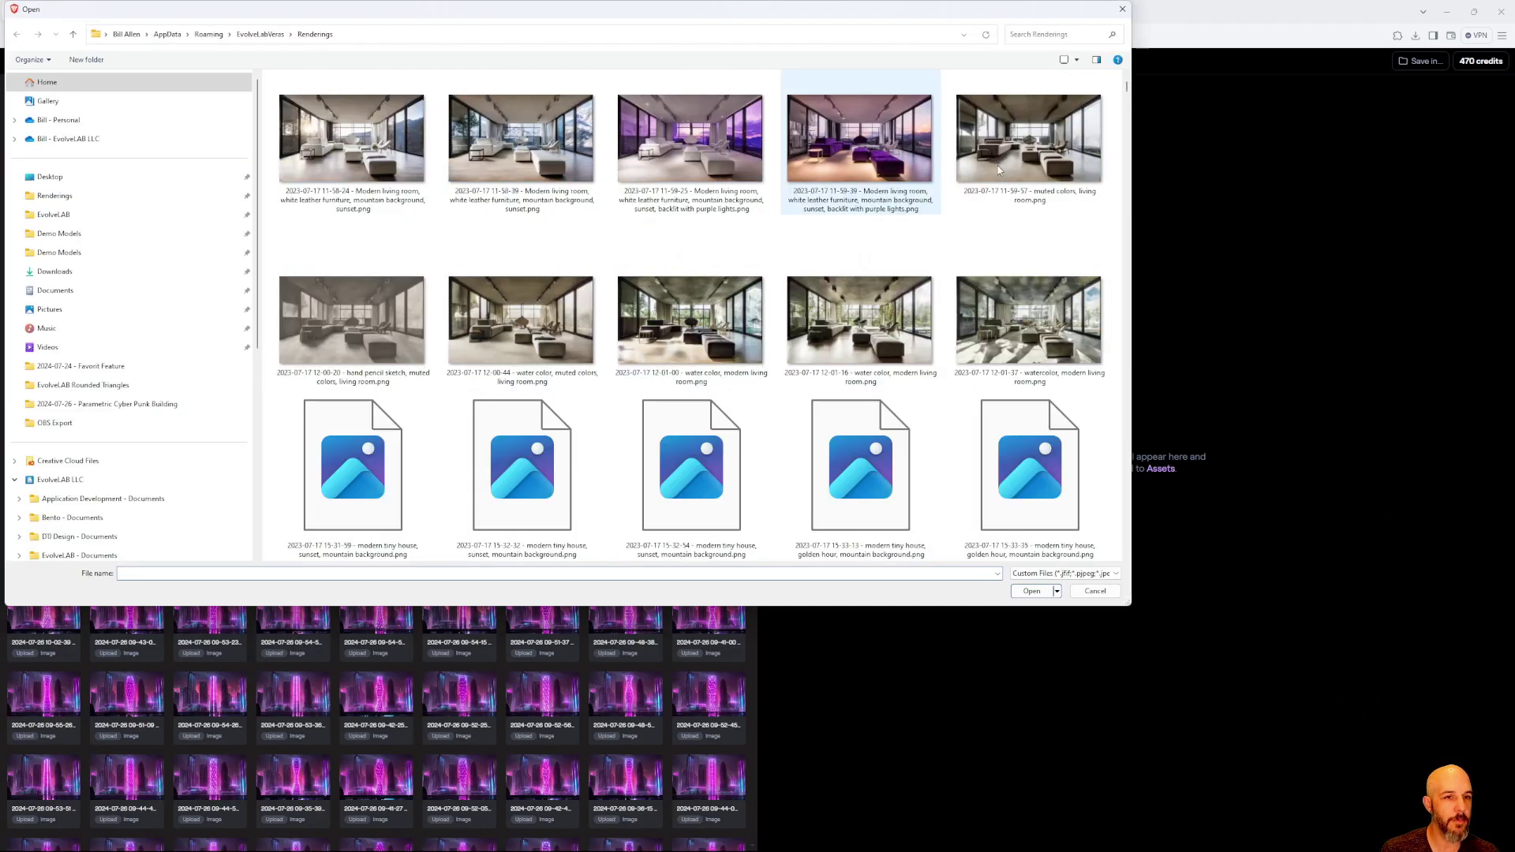
Upload the 10-06-13 tower render from the Renderings folder
scroll(998, 169, down, 2)
drag(1127, 89, 1132, 538)
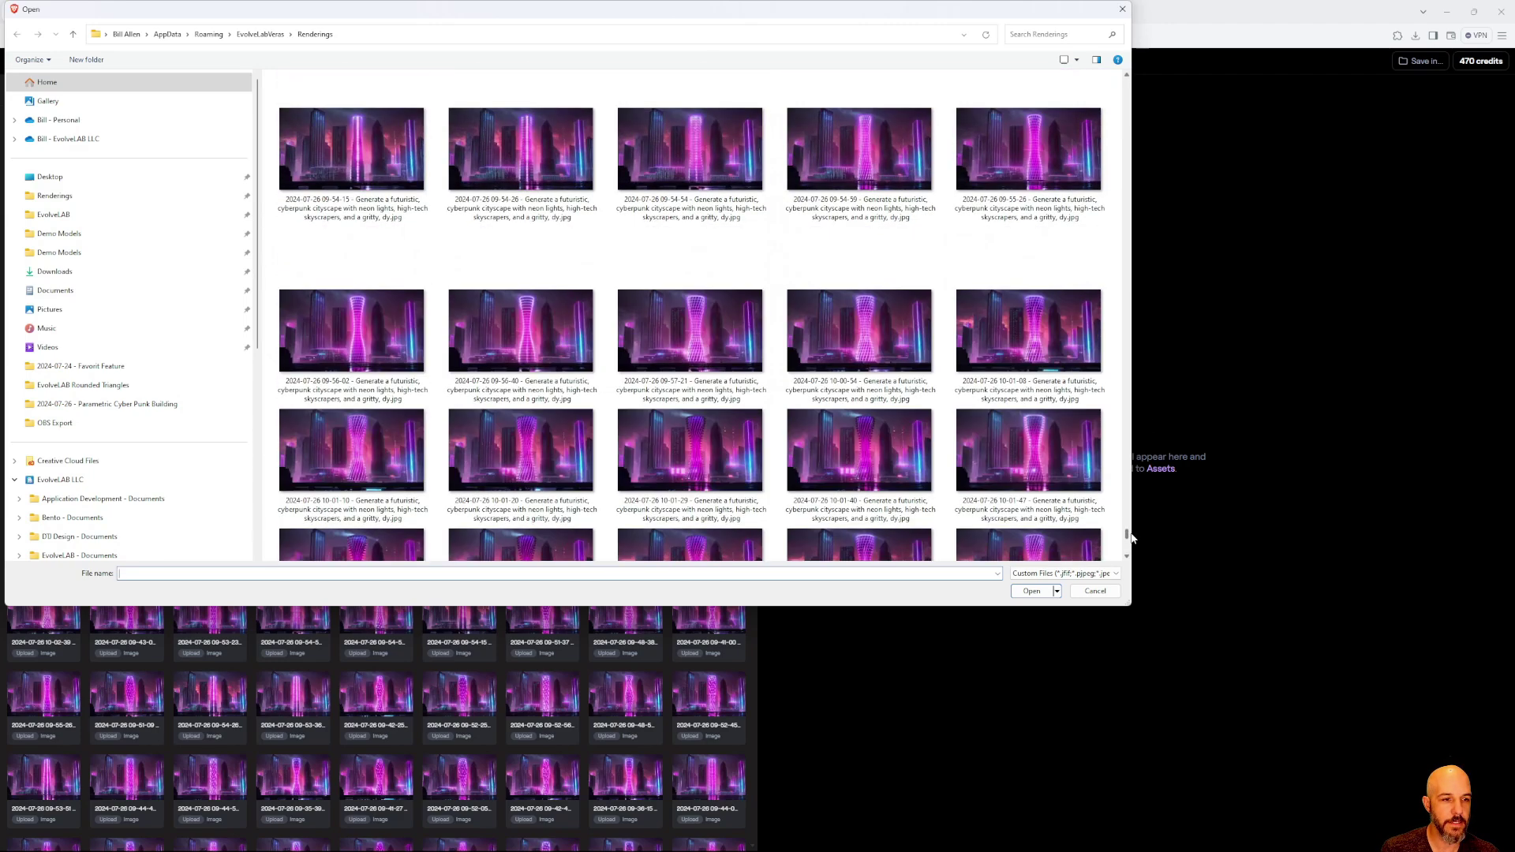
scroll(967, 450, down, 3)
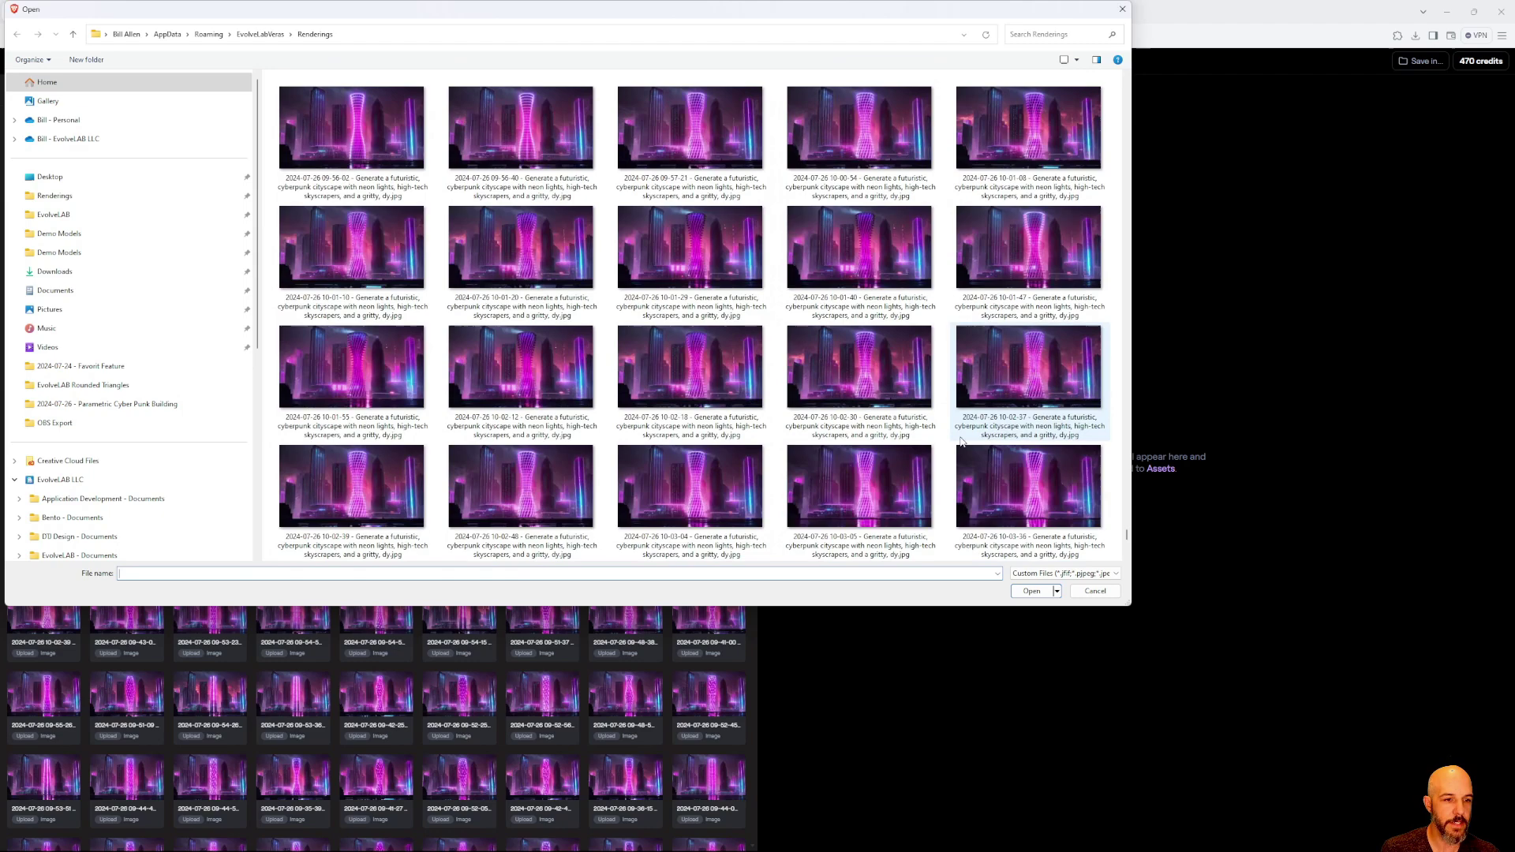
click(1052, 508)
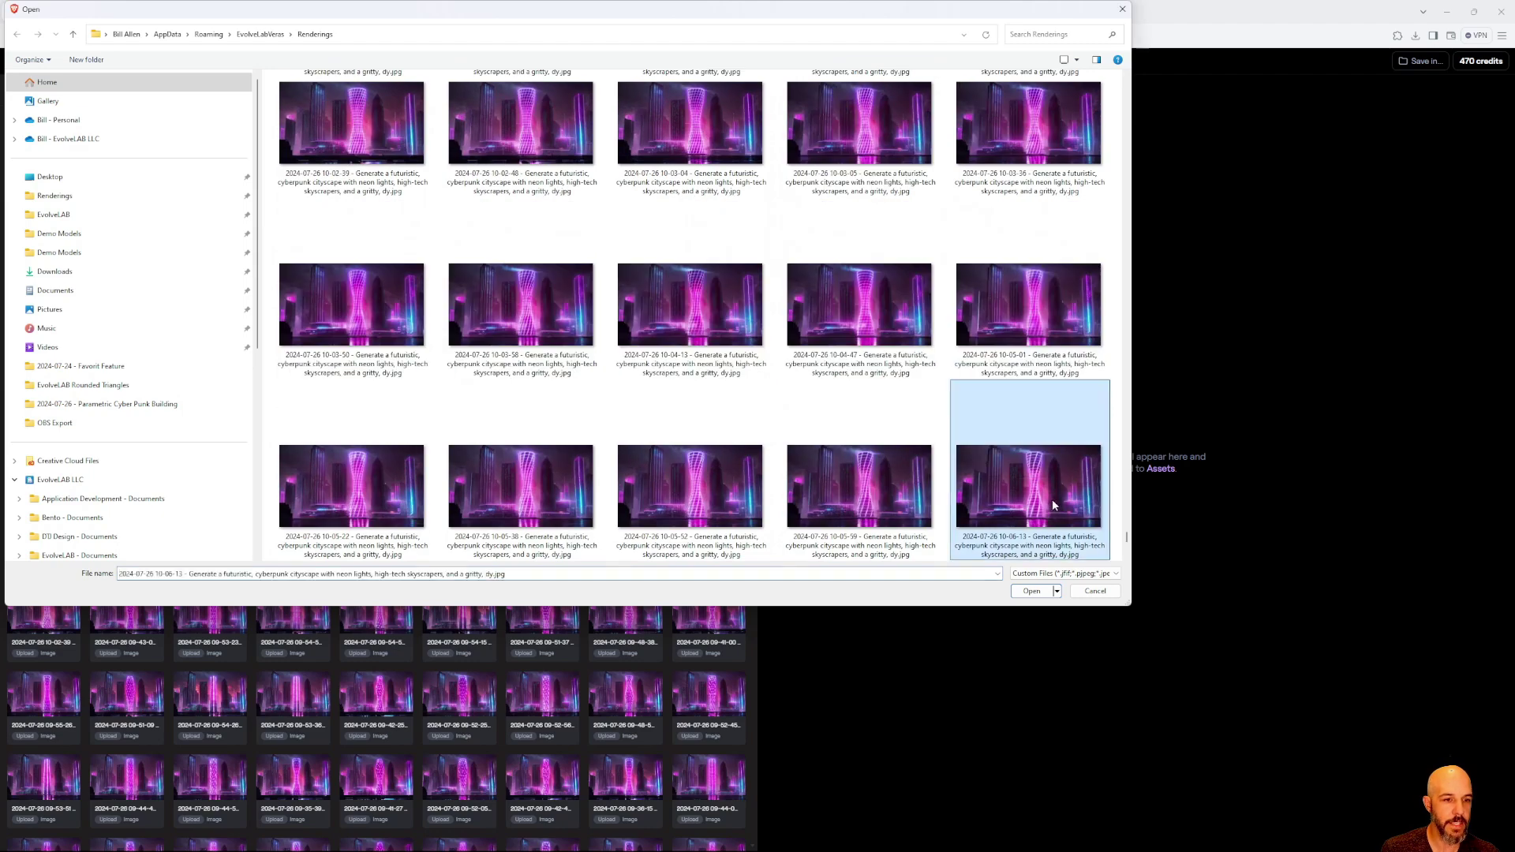
click(1044, 589)
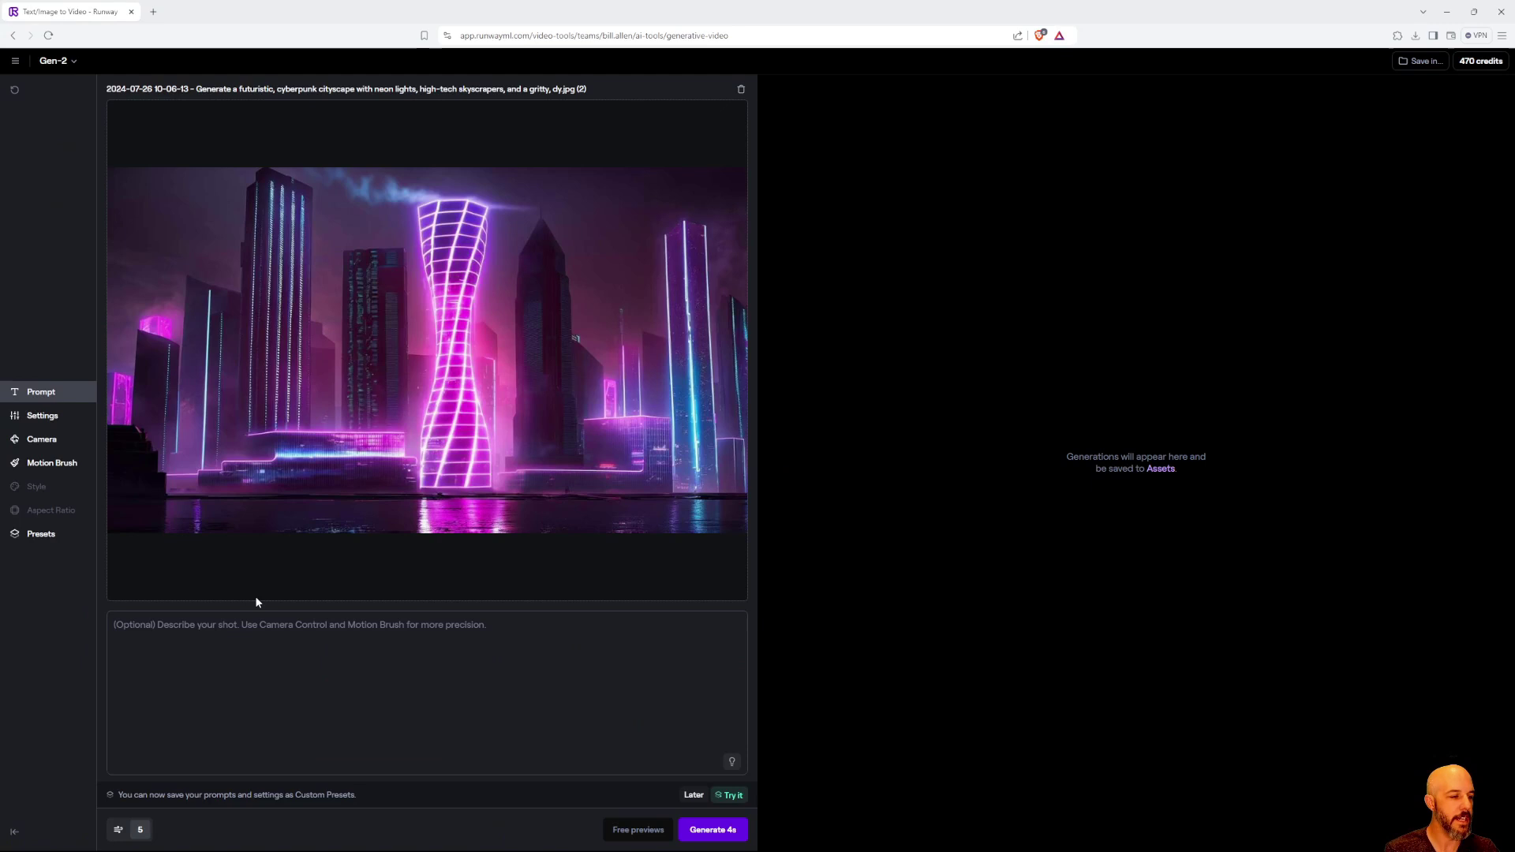
Generate a 4-second Gen-2 video with the prompt 'Pan to the right'
text(Pan to the right)
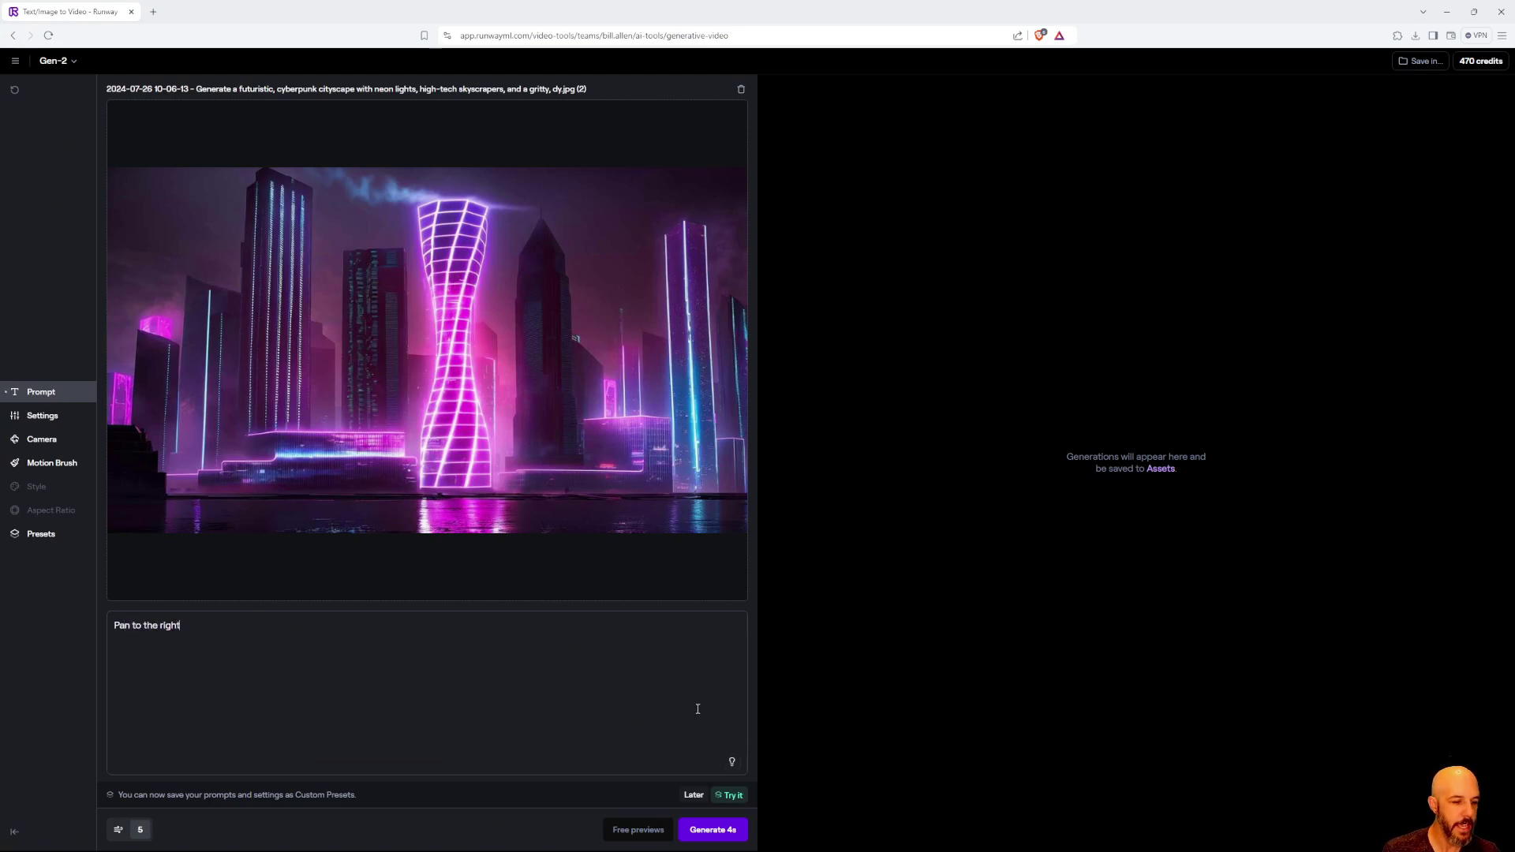
click(726, 831)
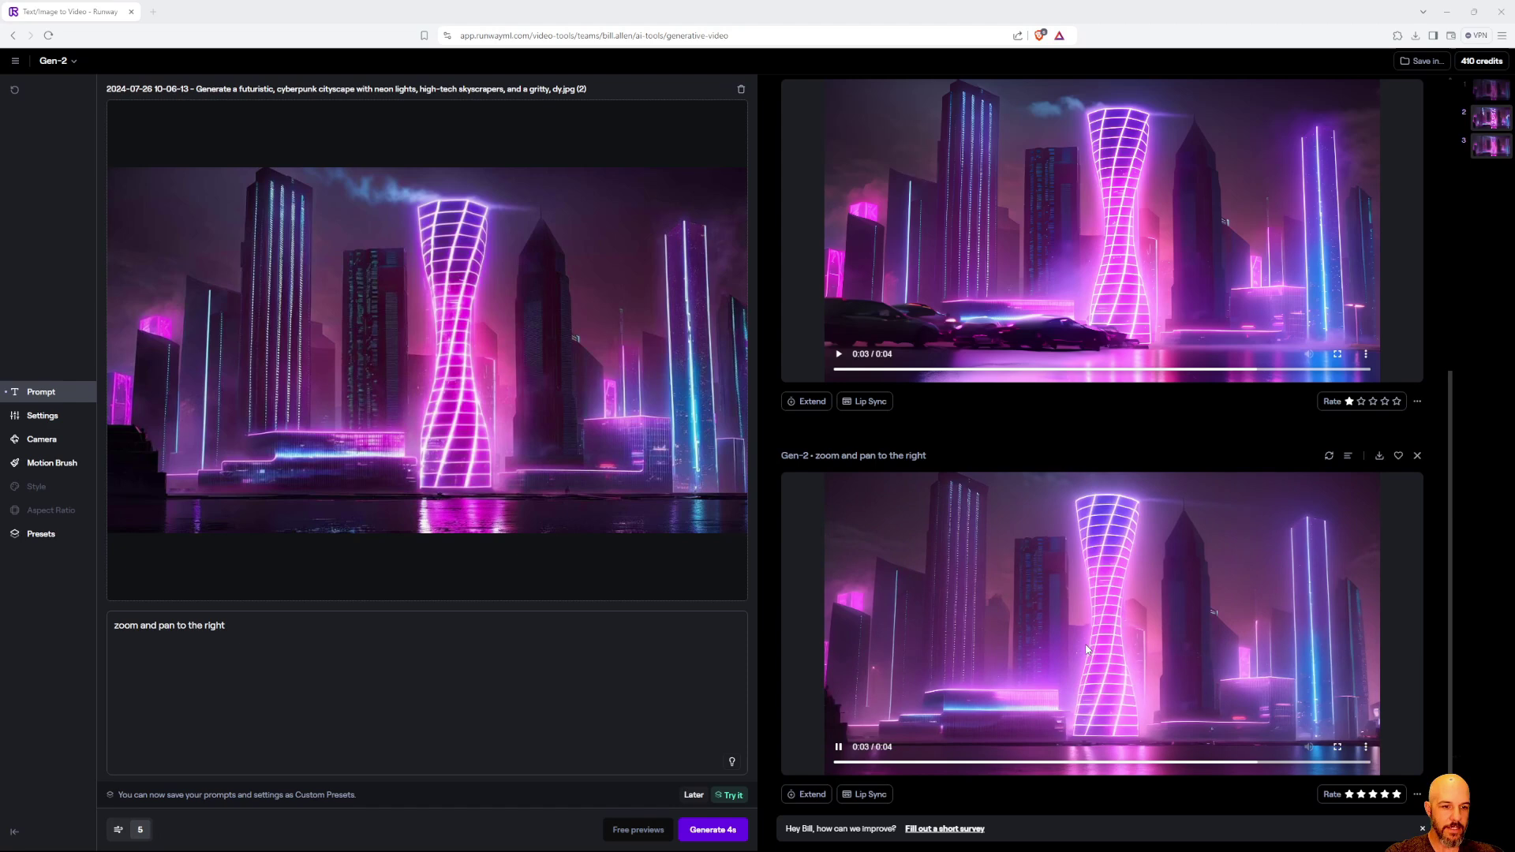
scroll(1075, 665, up, 3)
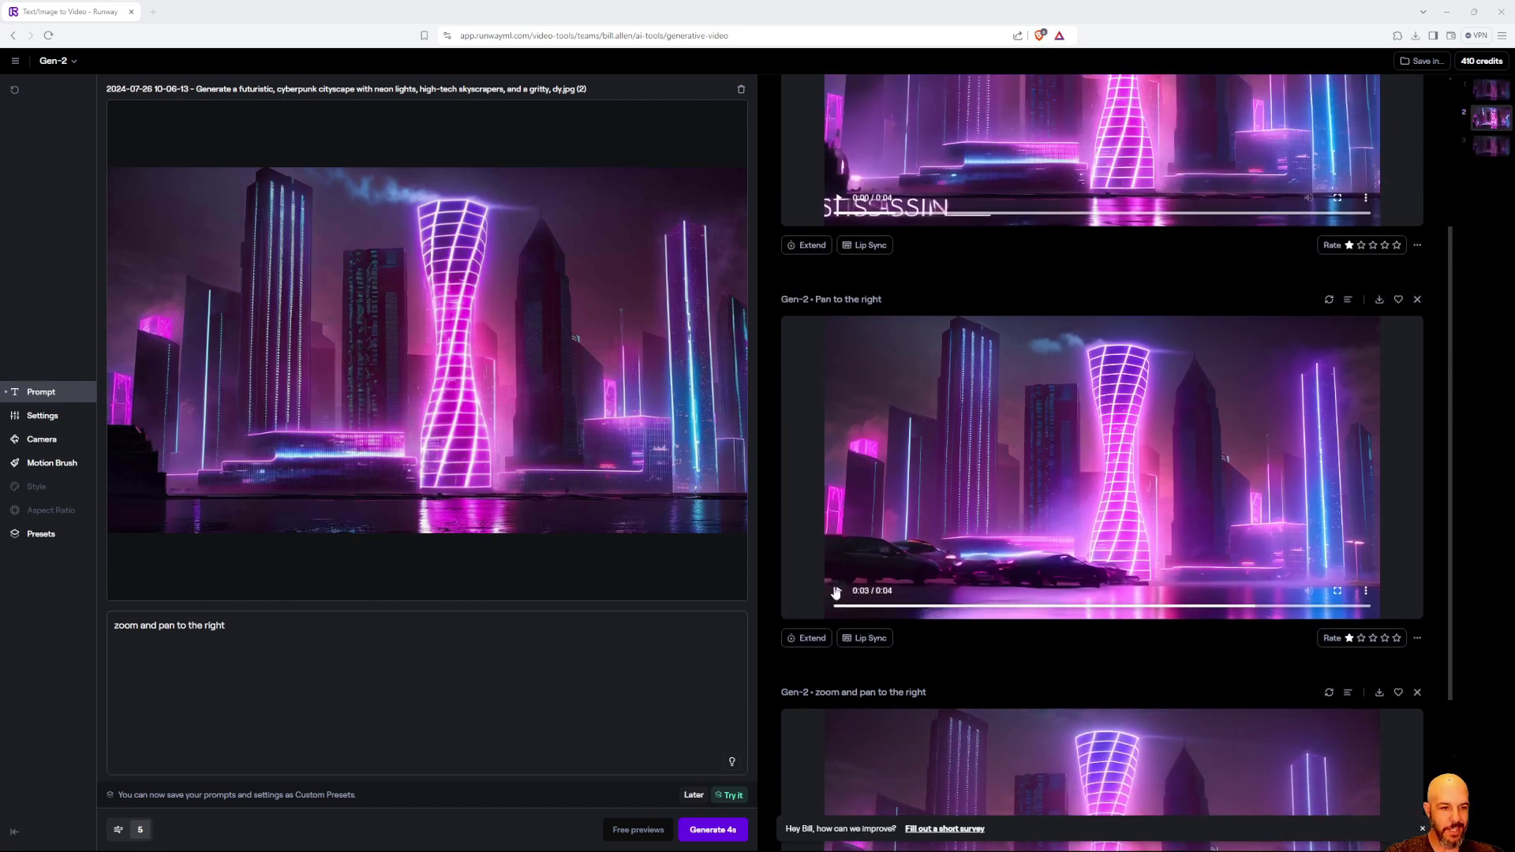
click(932, 572)
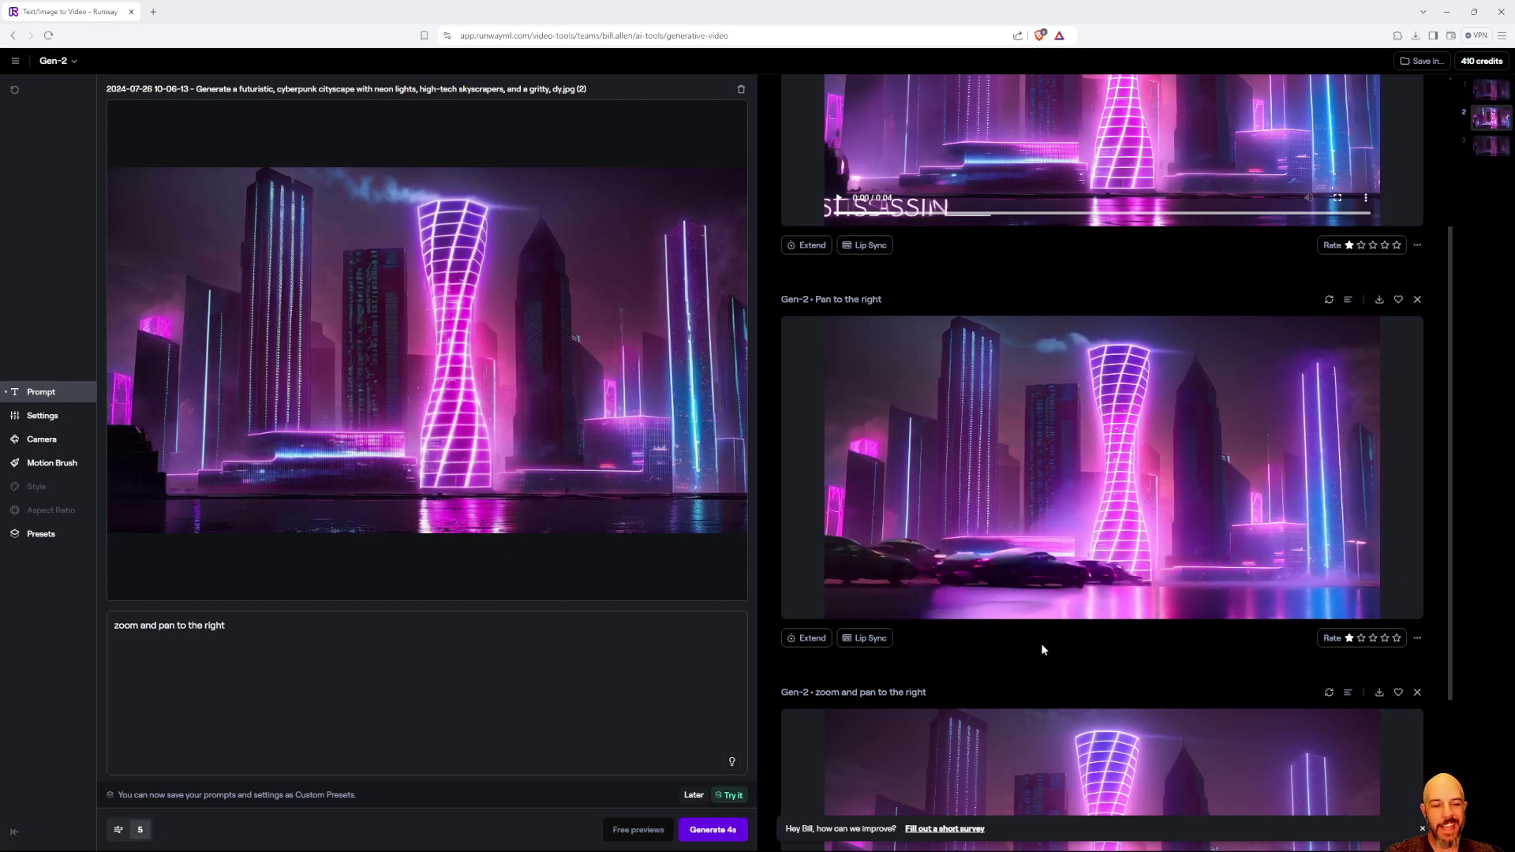
scroll(1026, 650, up, 3)
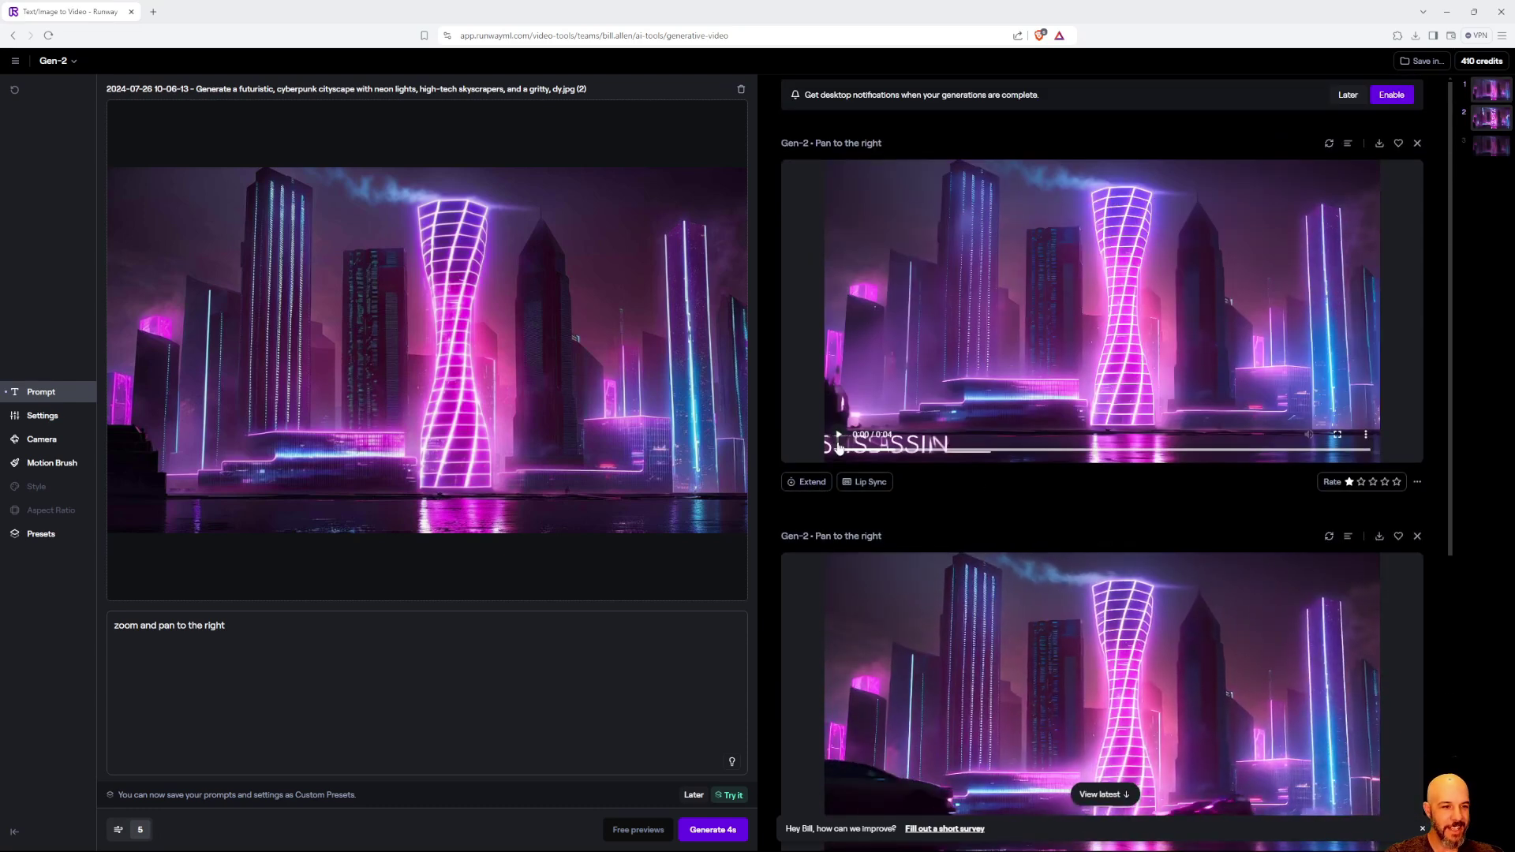
scroll(962, 521, up, 1)
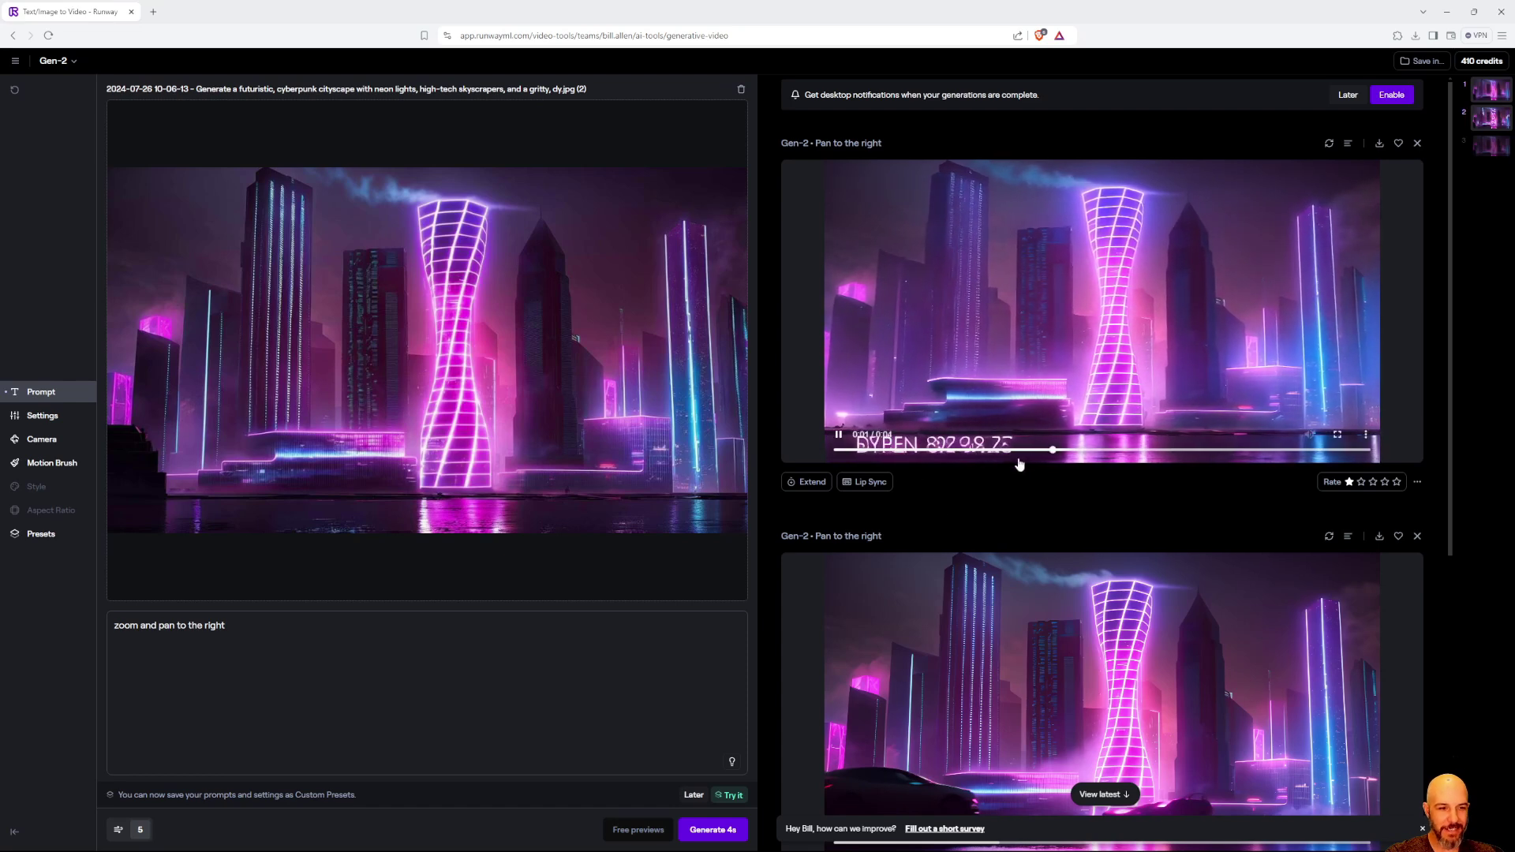
scroll(1056, 510, down, 2)
scroll(1056, 511, down, 3)
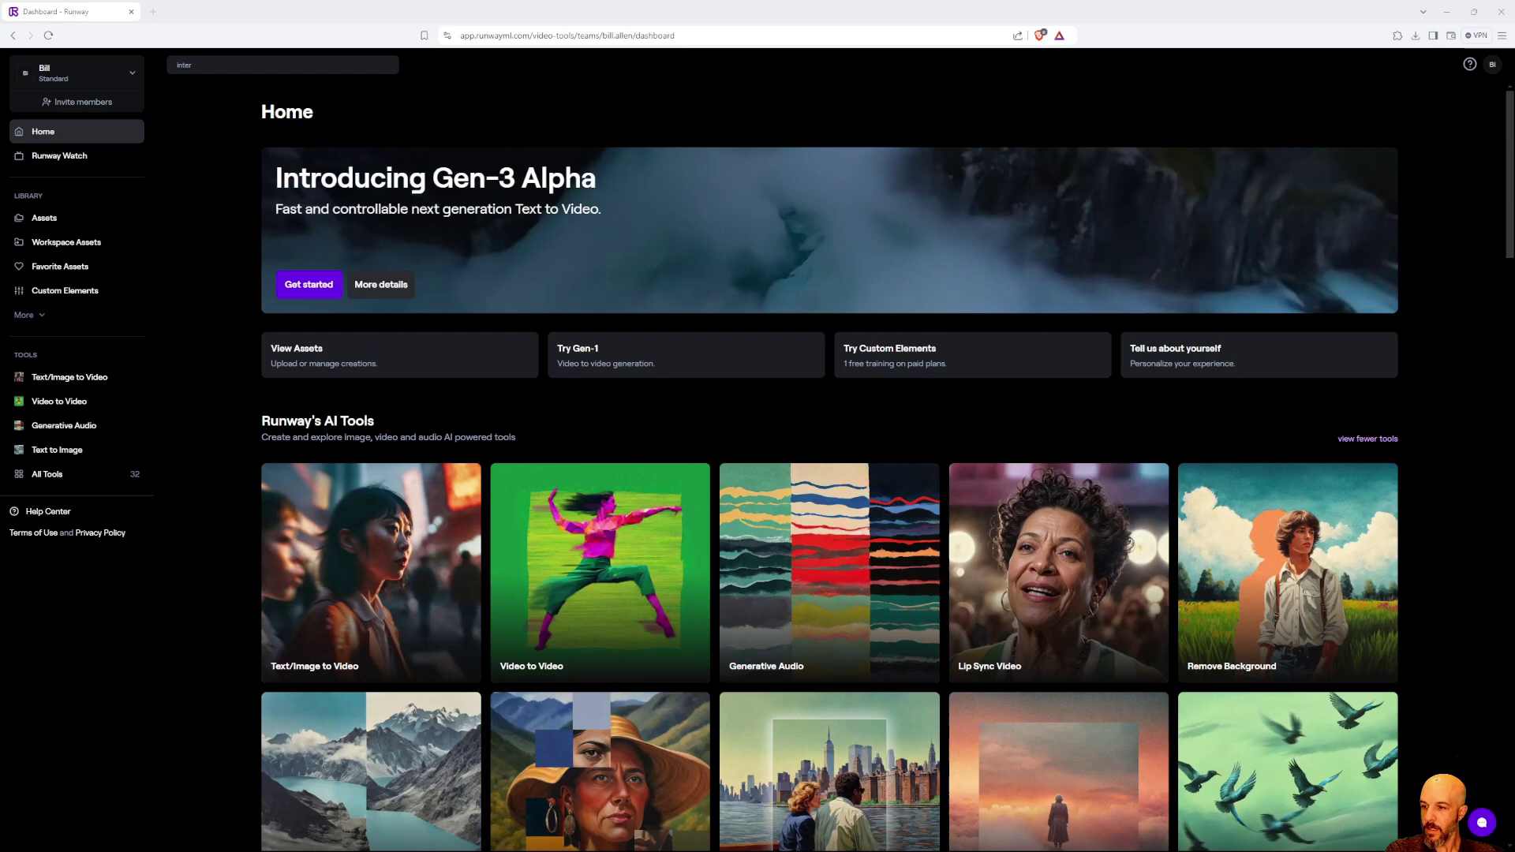
Search Runway for 'inter' and open the Frame Interpolation tool
click(206, 65)
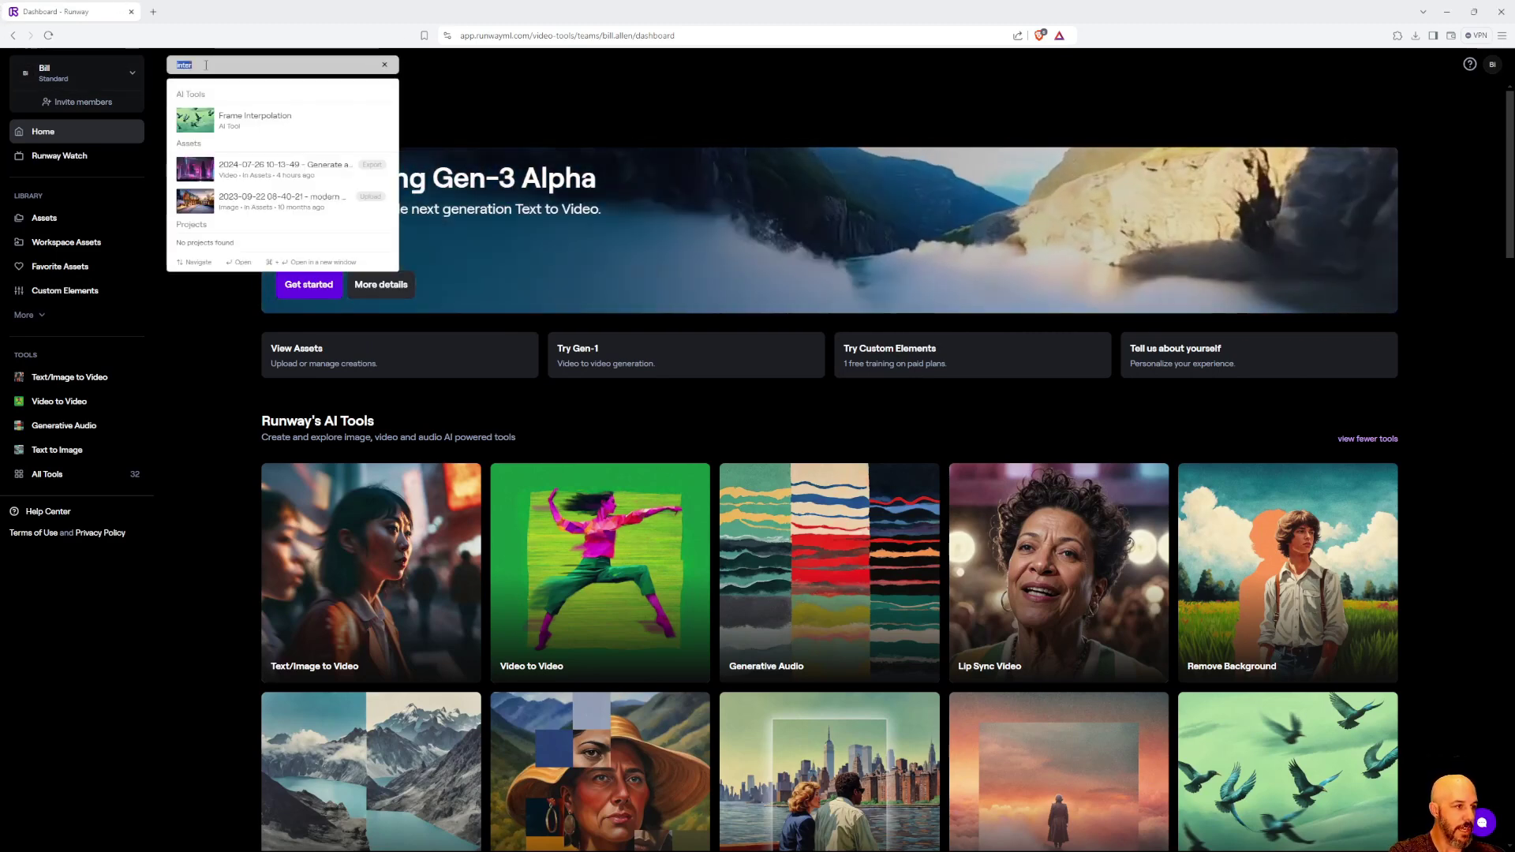
text(inter)
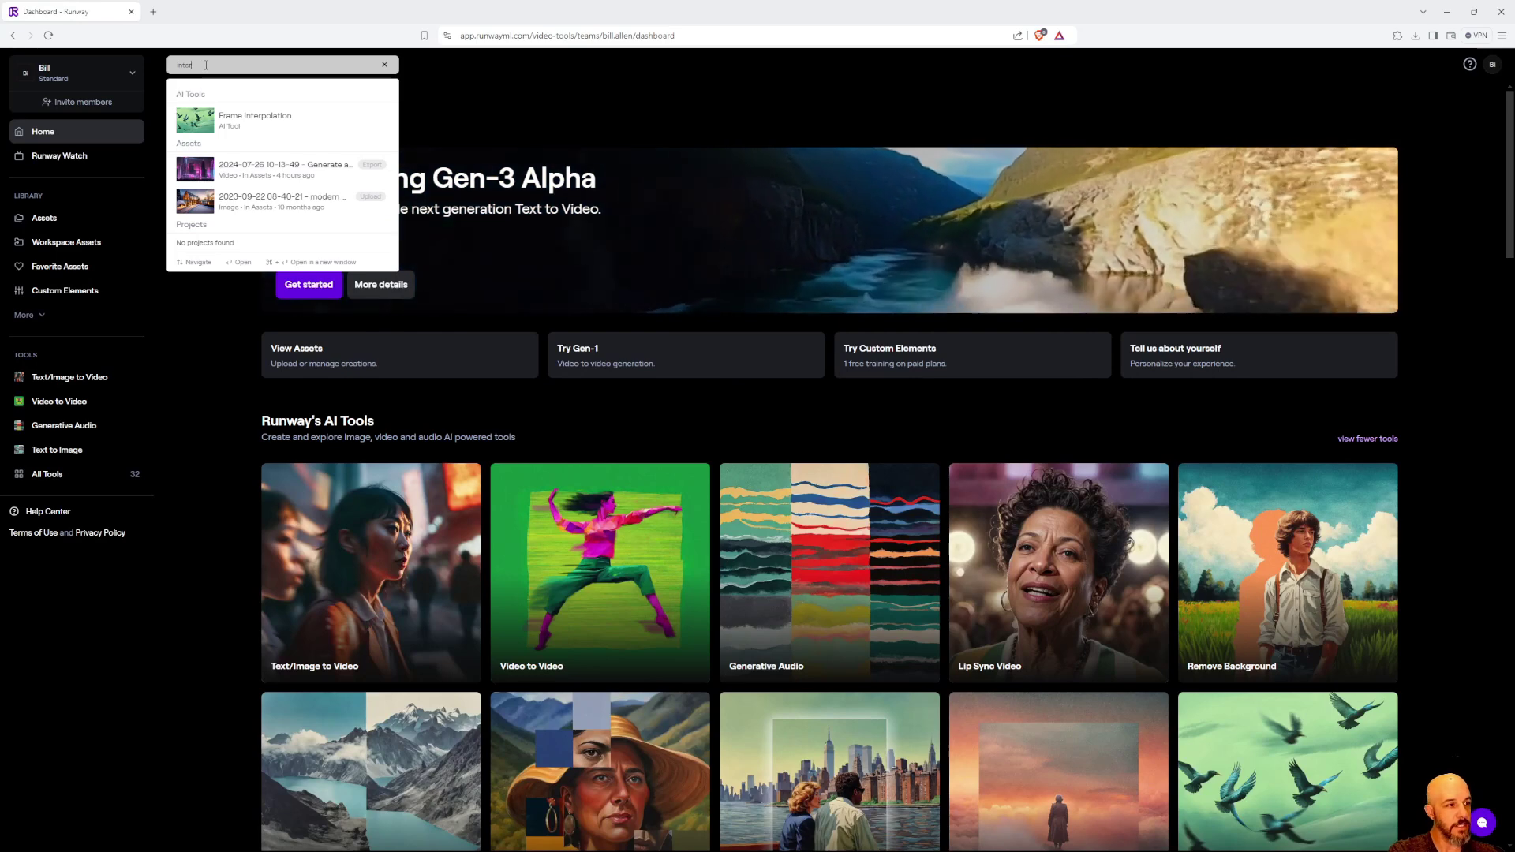
click(275, 122)
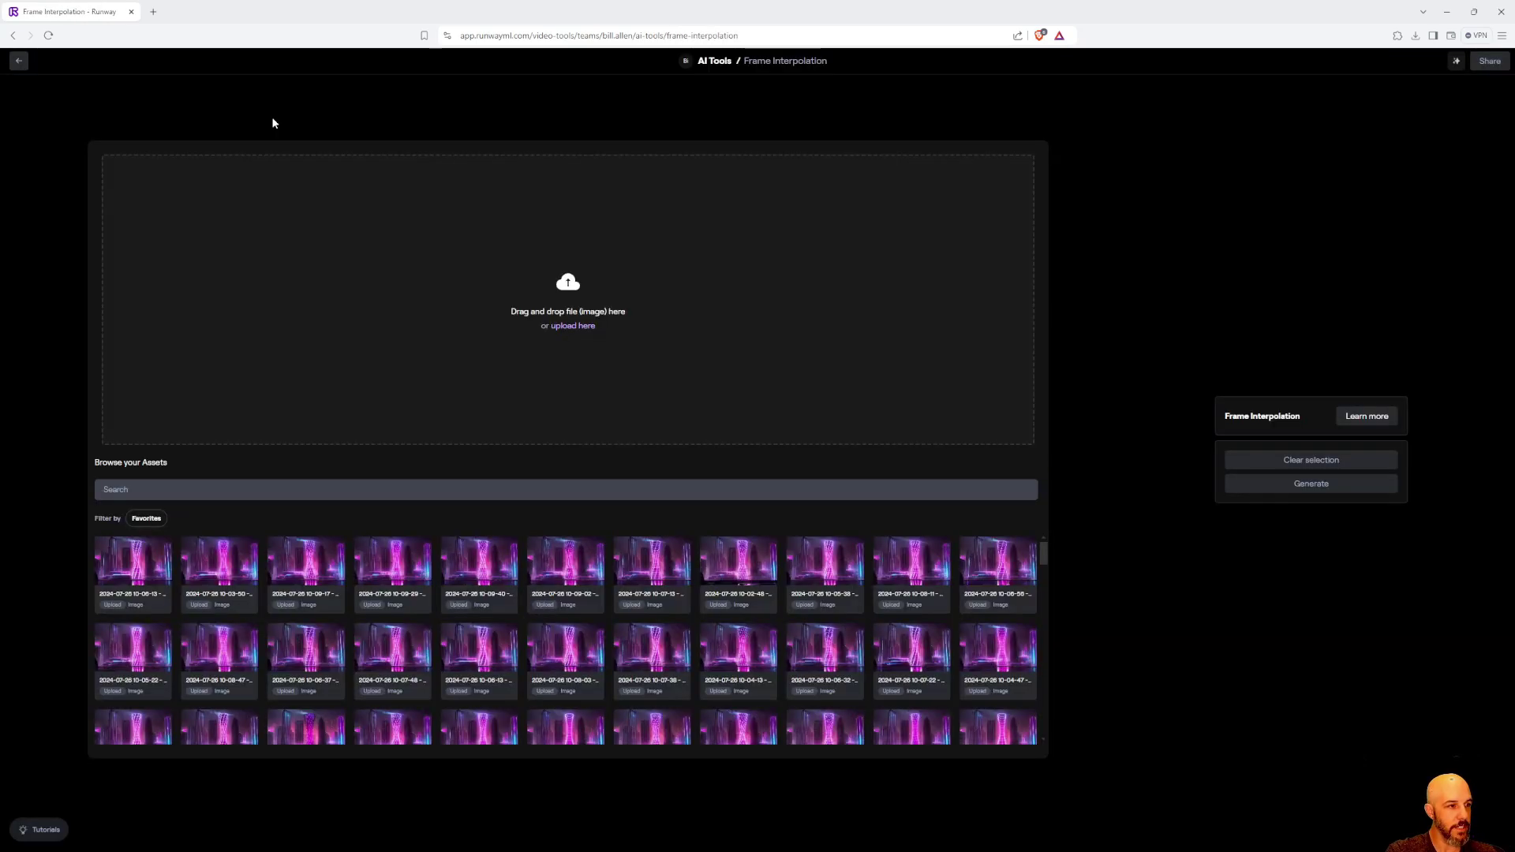
Upload every neon tower render in the Renderings folder into Frame Interpolation
click(577, 327)
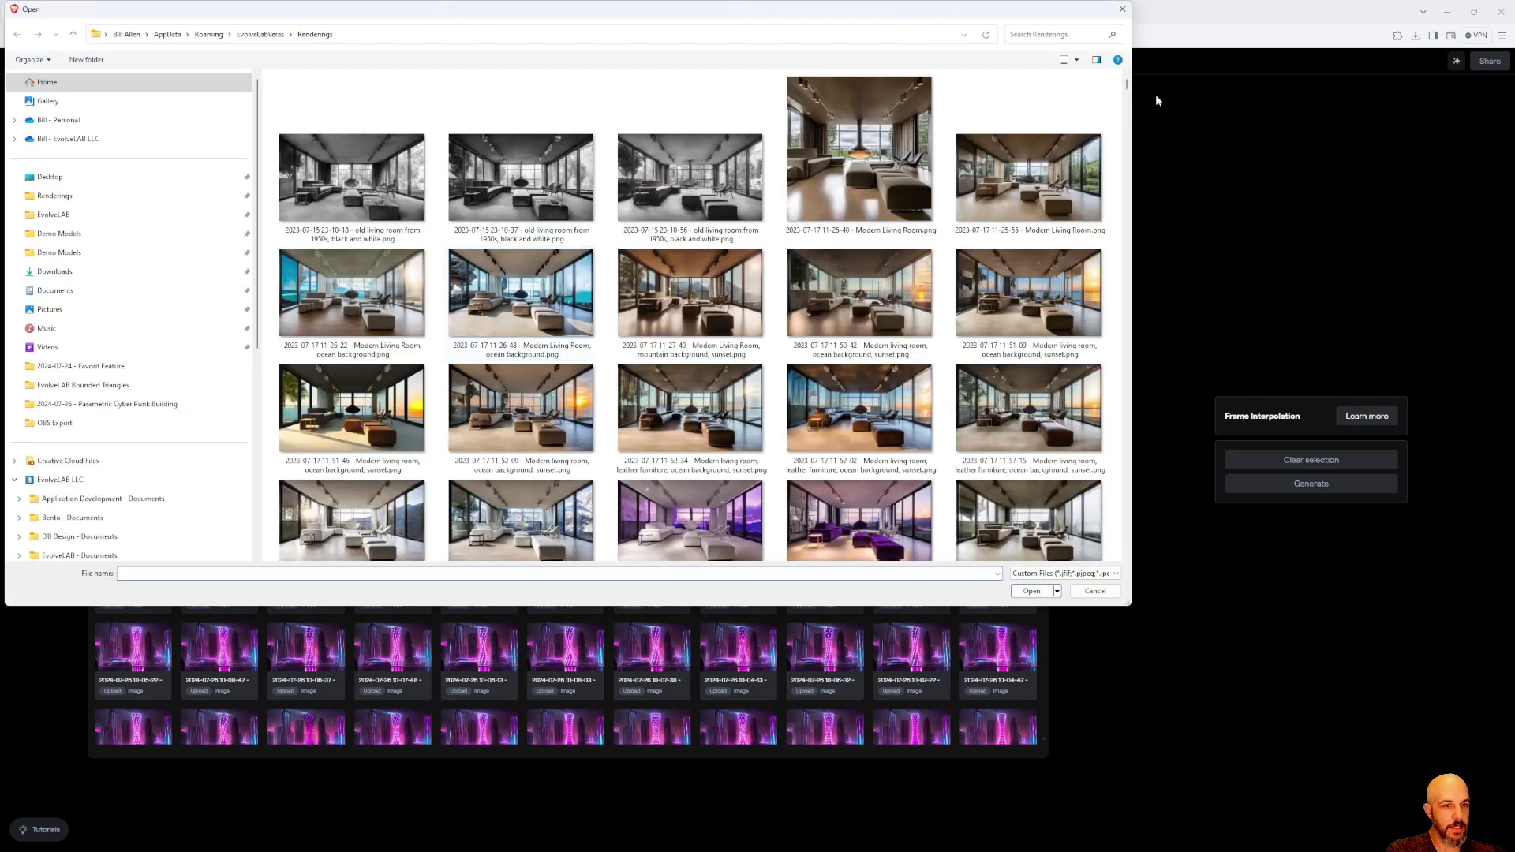
drag(1127, 84, 1133, 547)
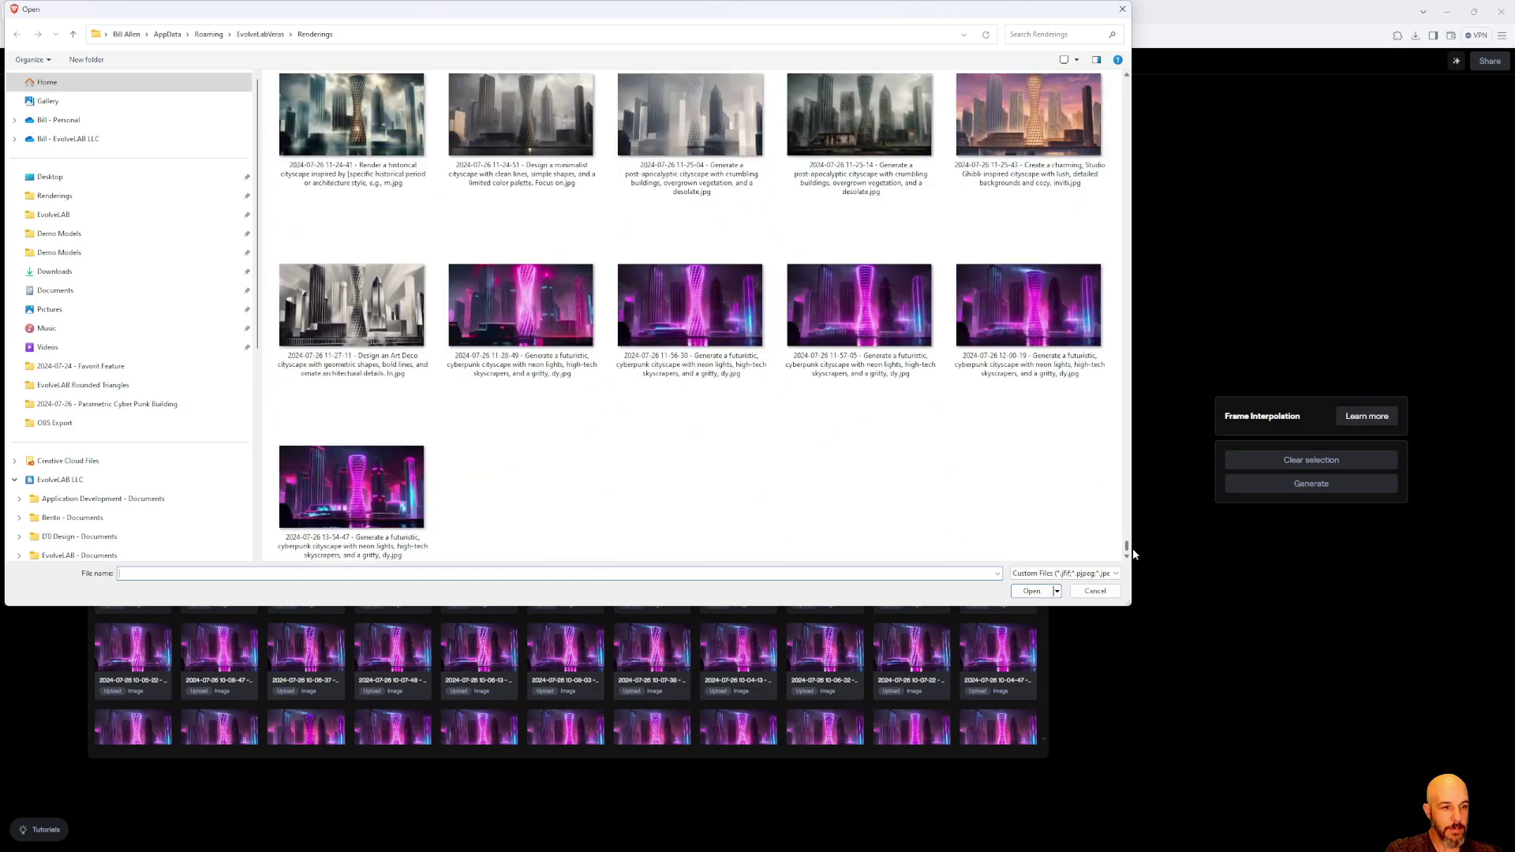
scroll(869, 347, up, 5)
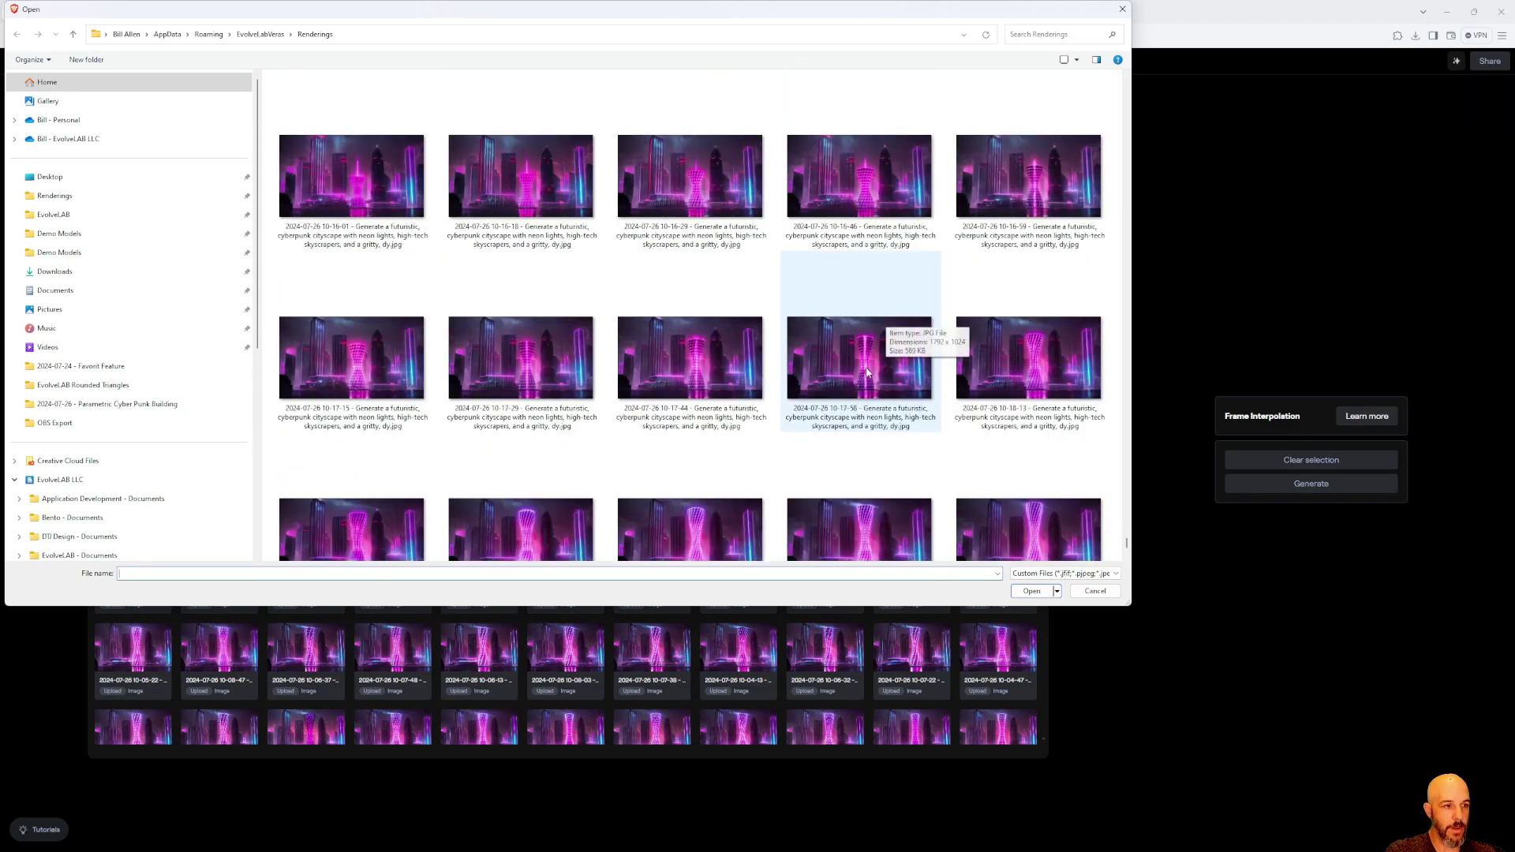
scroll(789, 393, up, 5)
scroll(789, 393, up, 3)
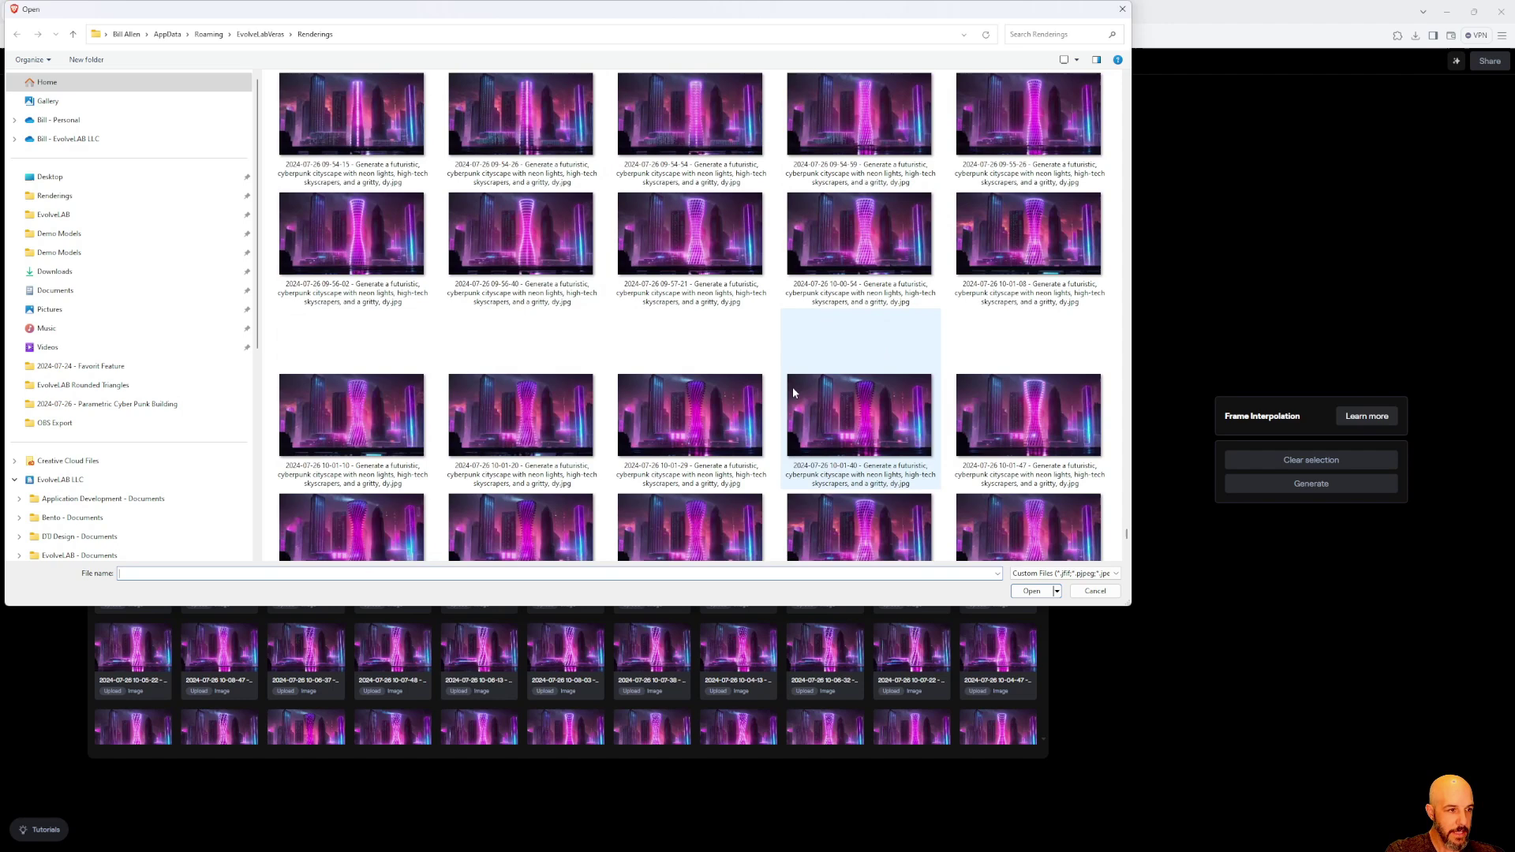
key(ctrl+a)
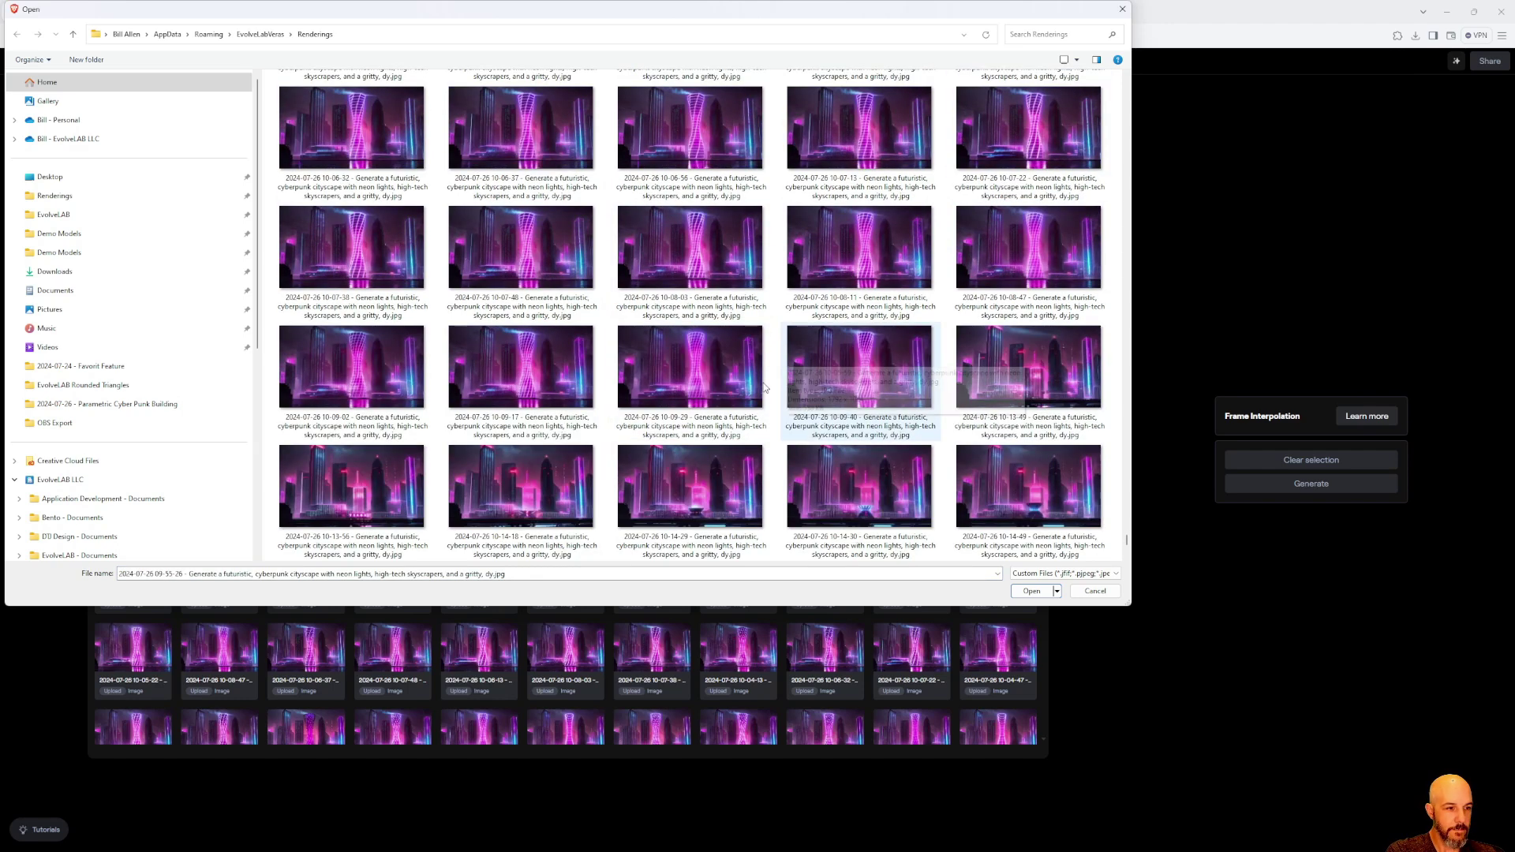
key(Return)
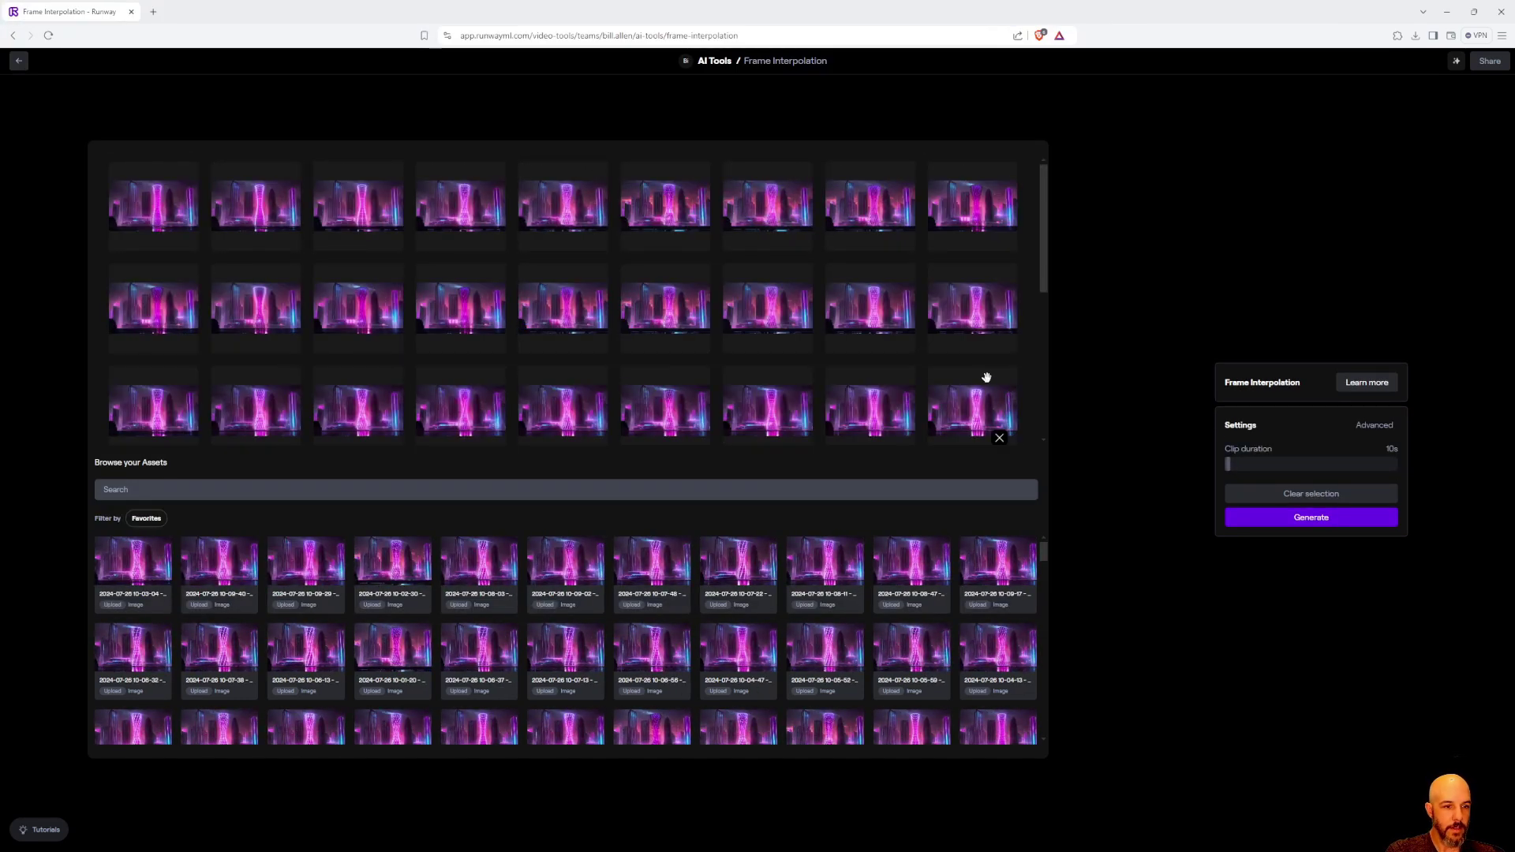
drag(1042, 237, 1024, 418)
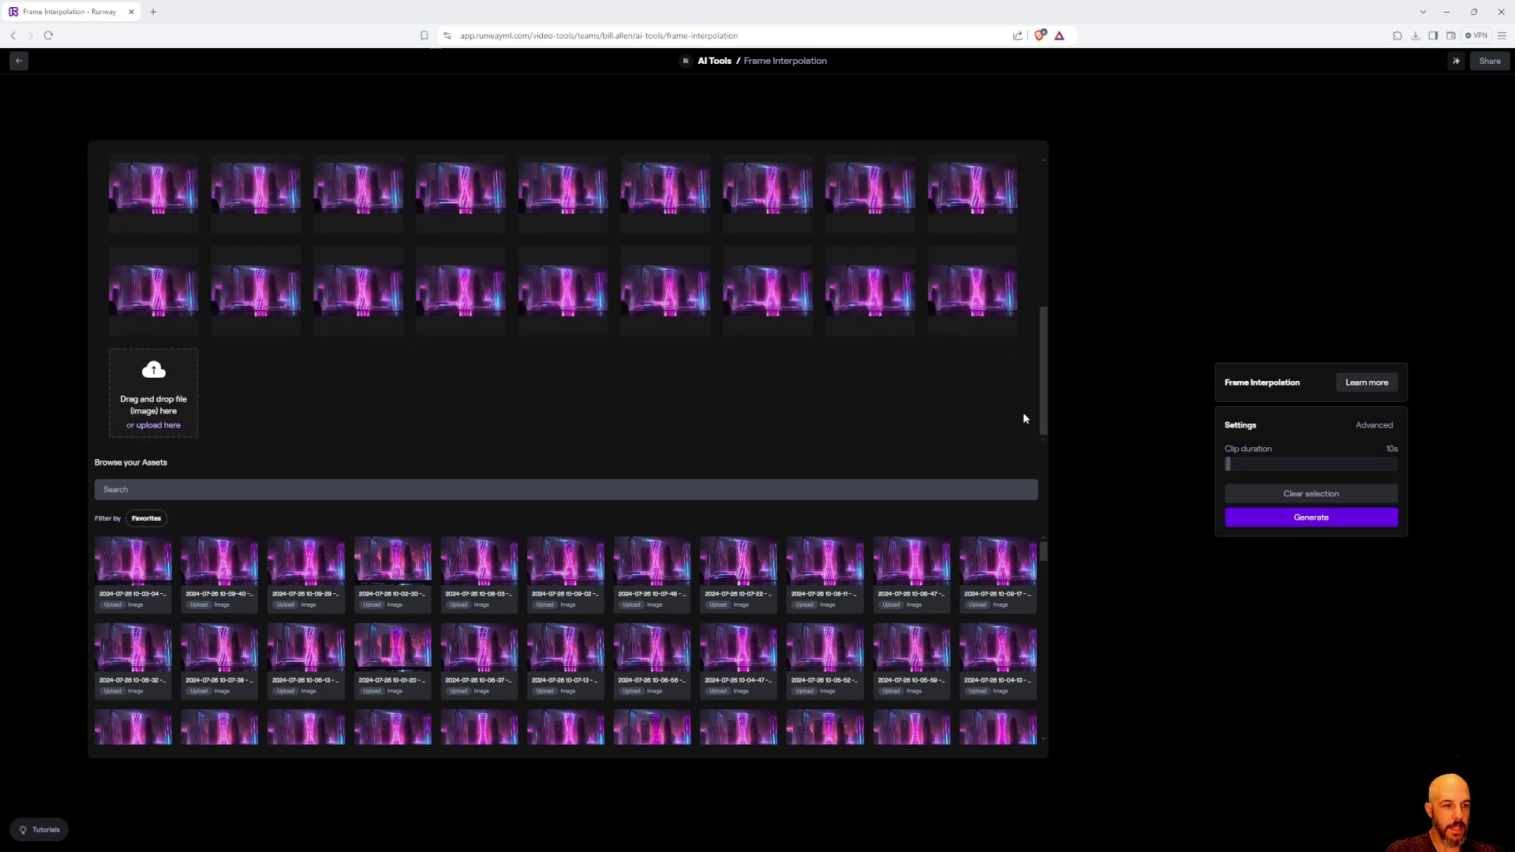
Generate the 10-second interpolated tower video and play it back
click(1319, 518)
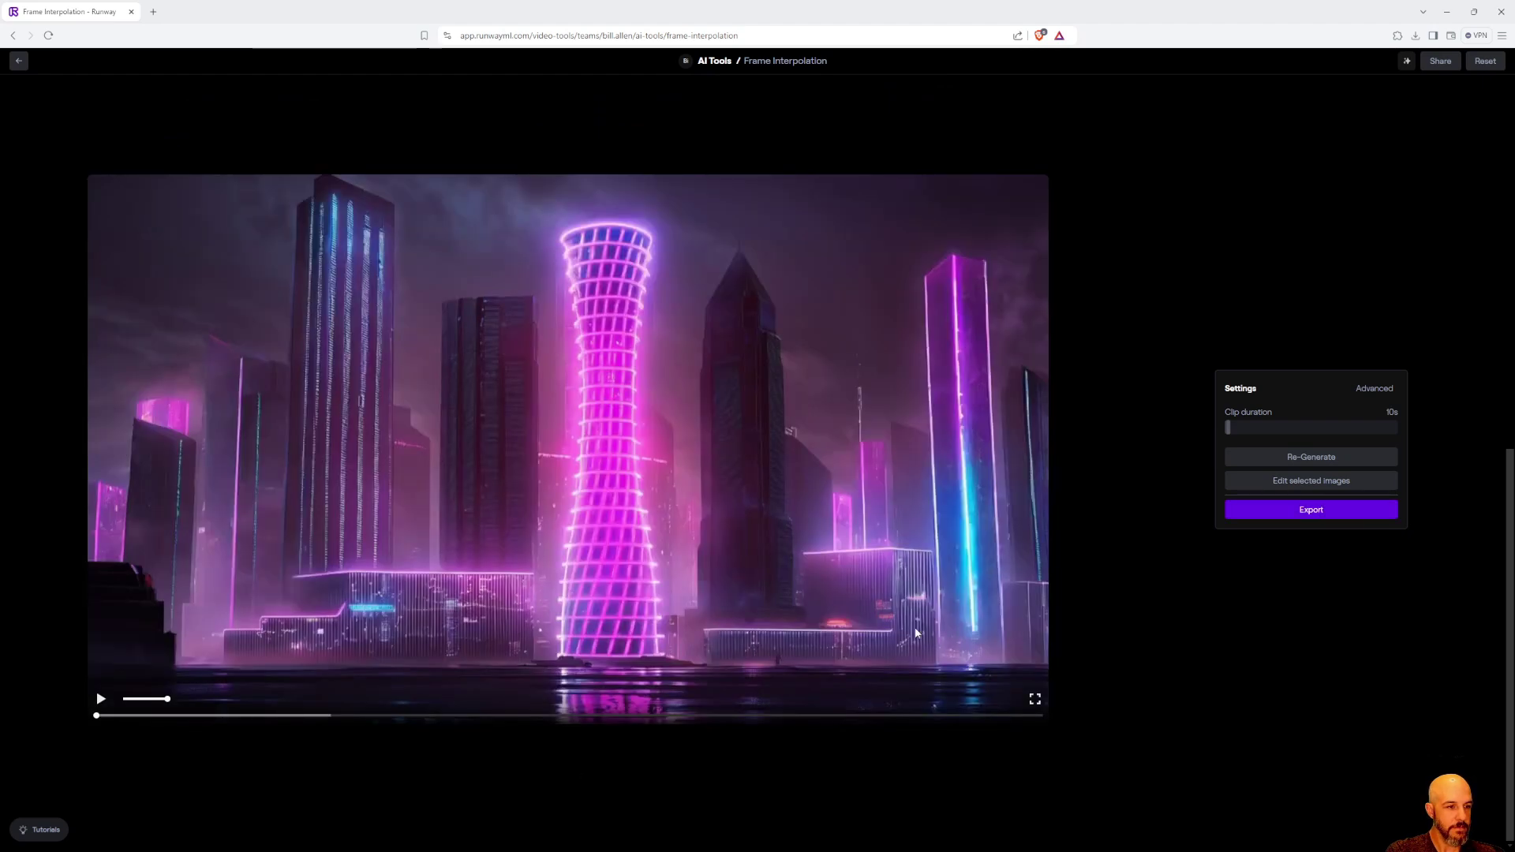
click(100, 699)
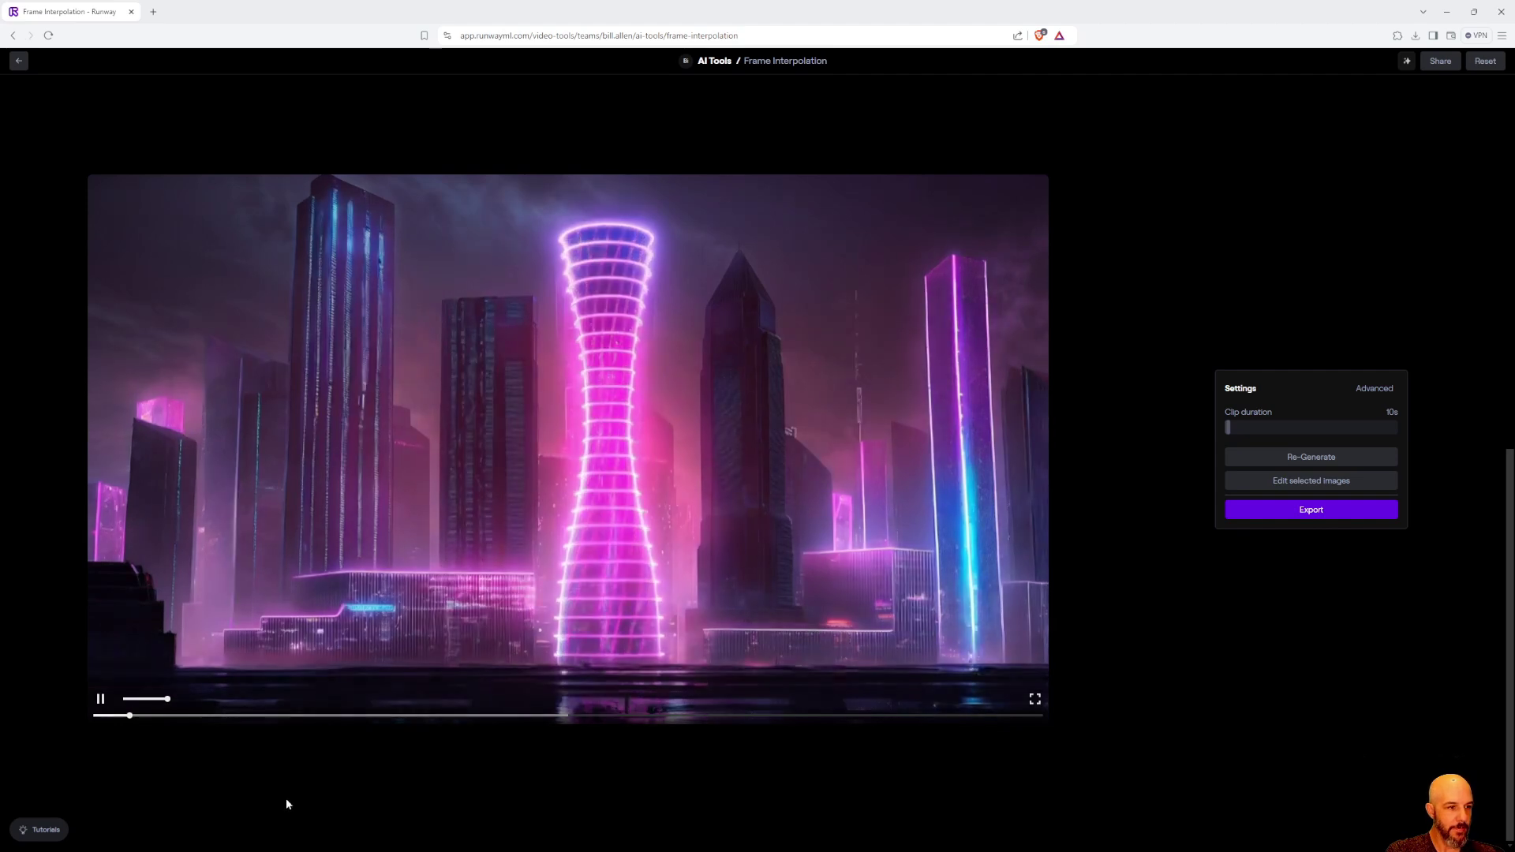